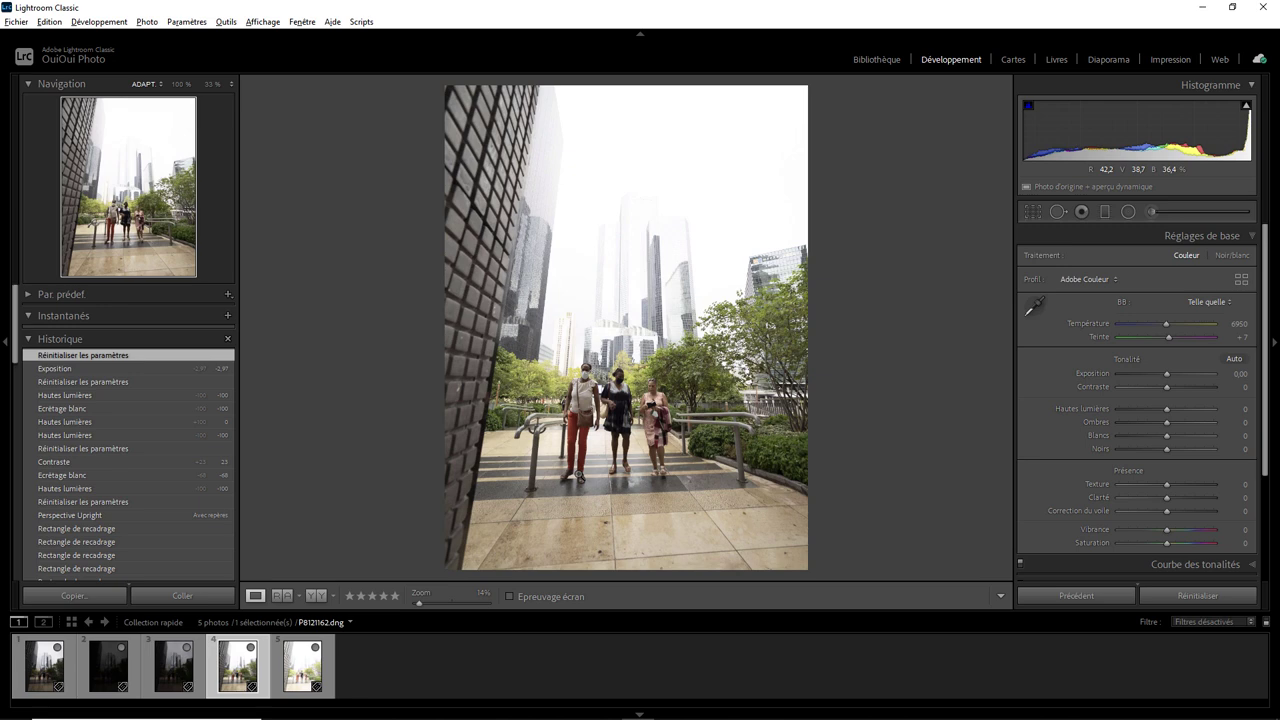
Step: Compare the La Défense shots in the filmstrip, then return to the first photo, P8121159.dng
click(48, 672)
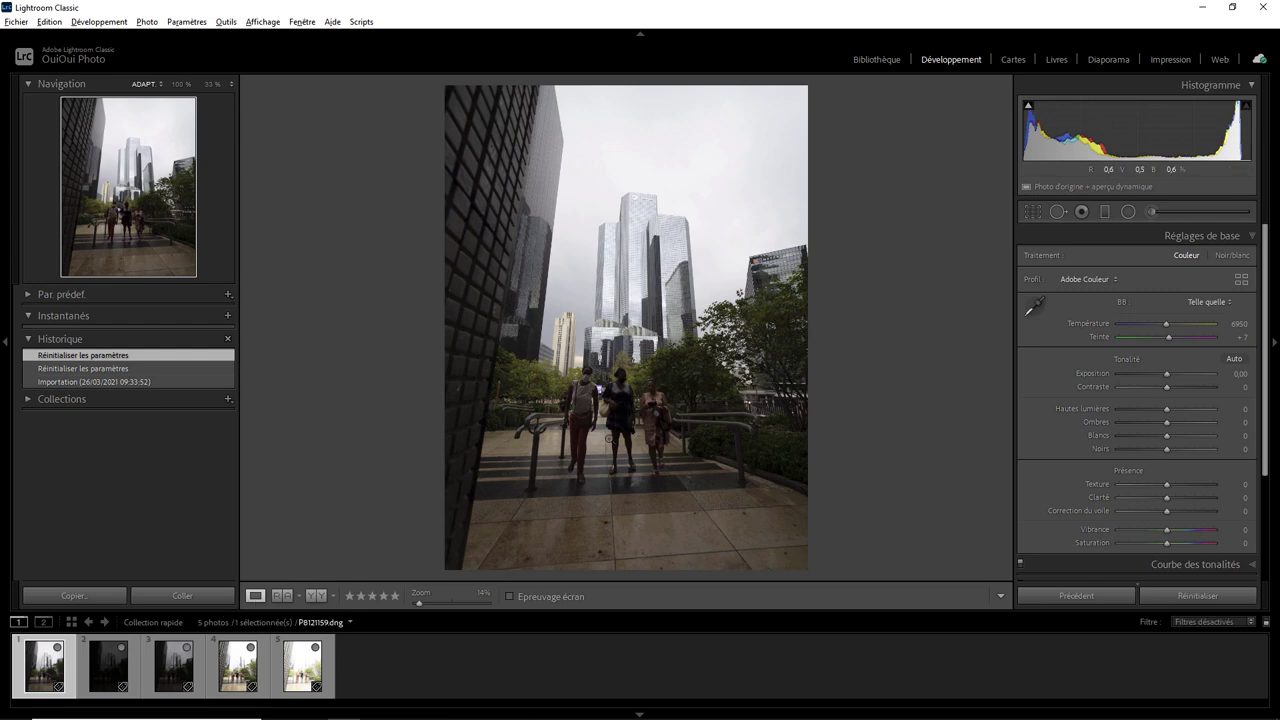
click(119, 676)
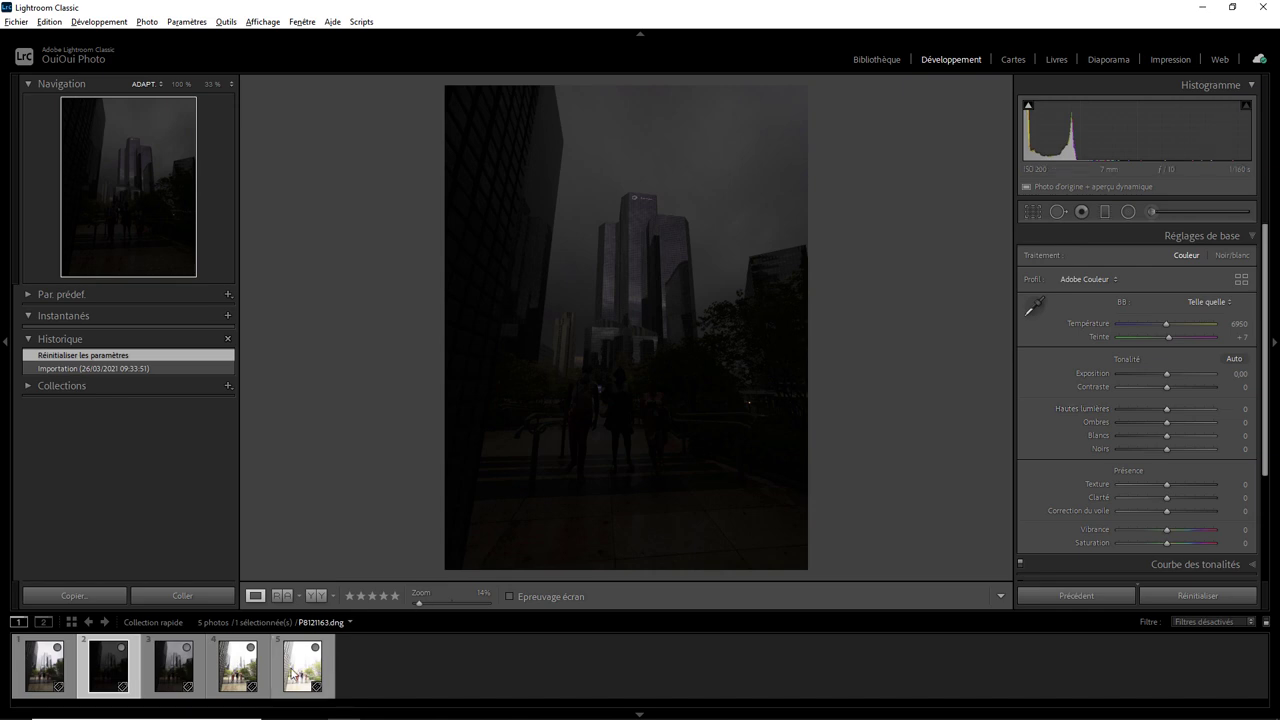
click(298, 672)
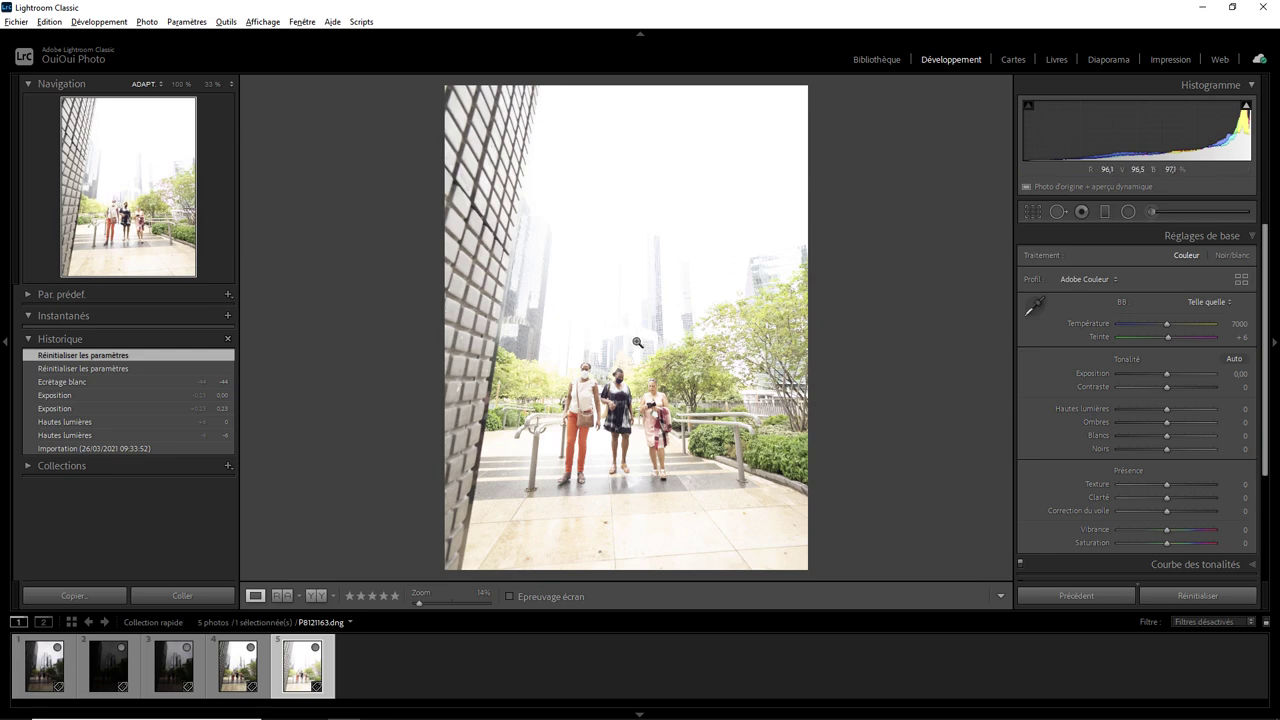
click(248, 672)
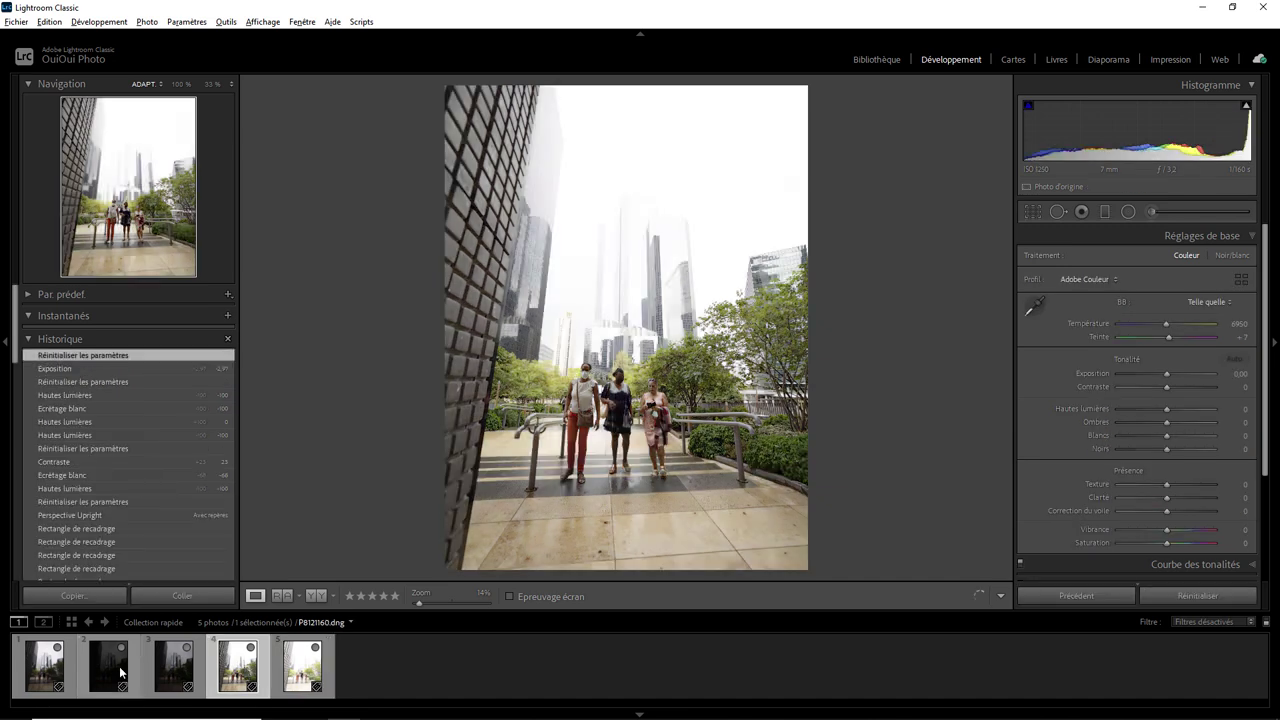
click(54, 674)
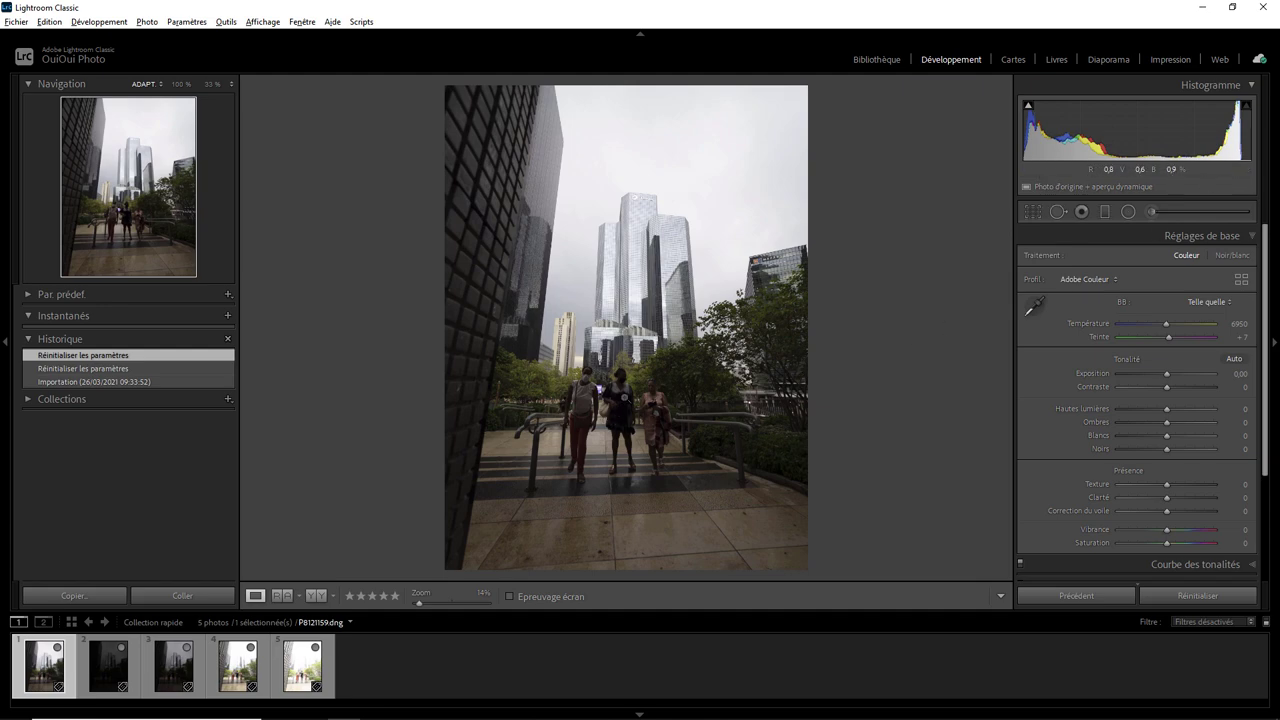
click(617, 412)
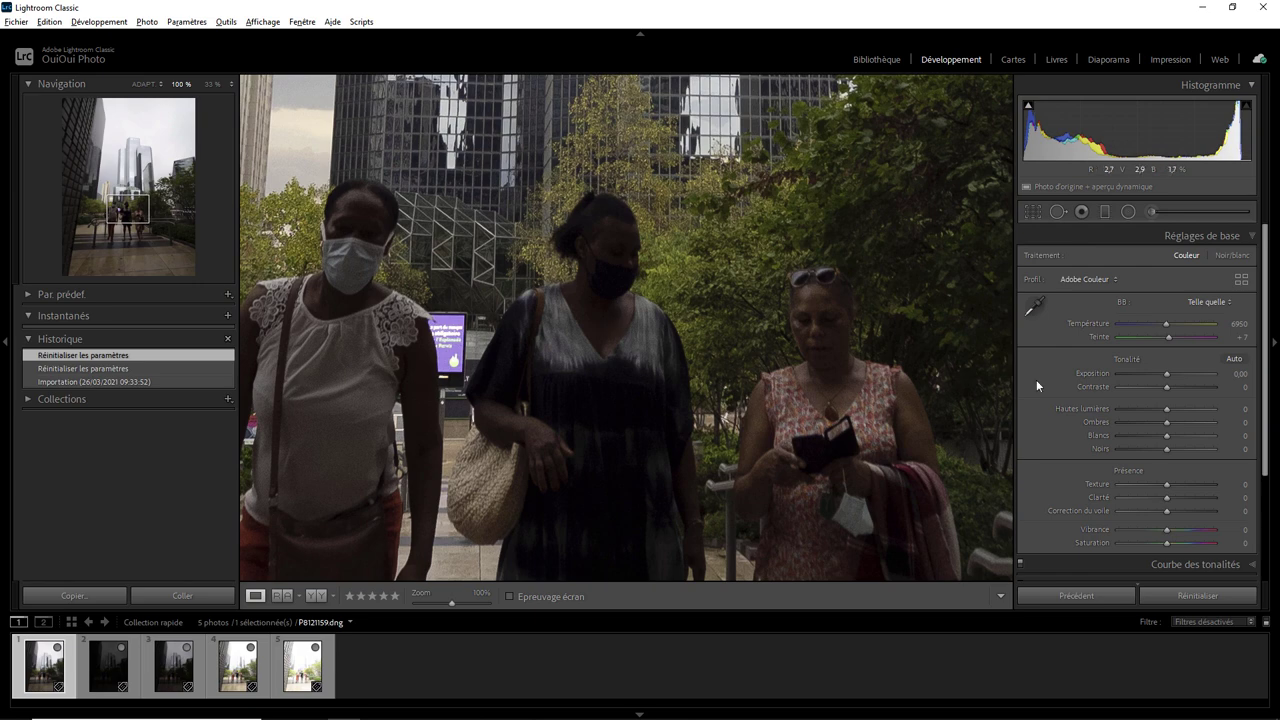
drag(1175, 375, 1194, 376)
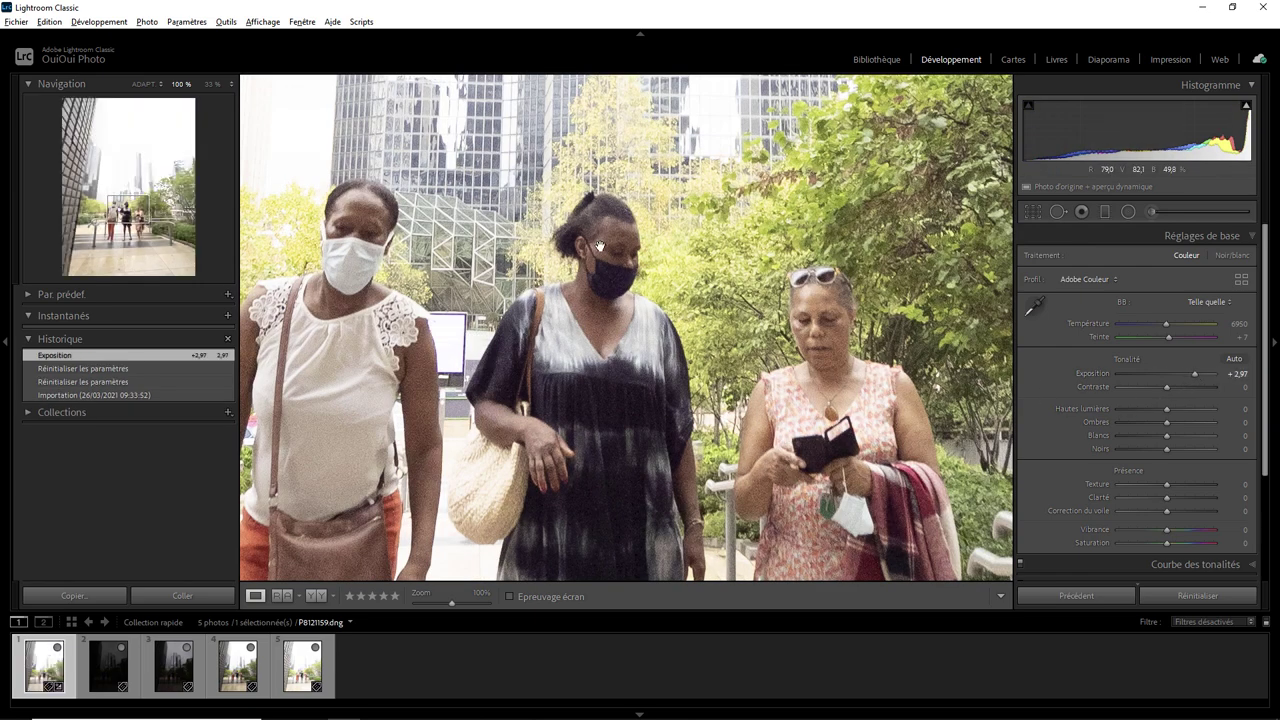
click(622, 310)
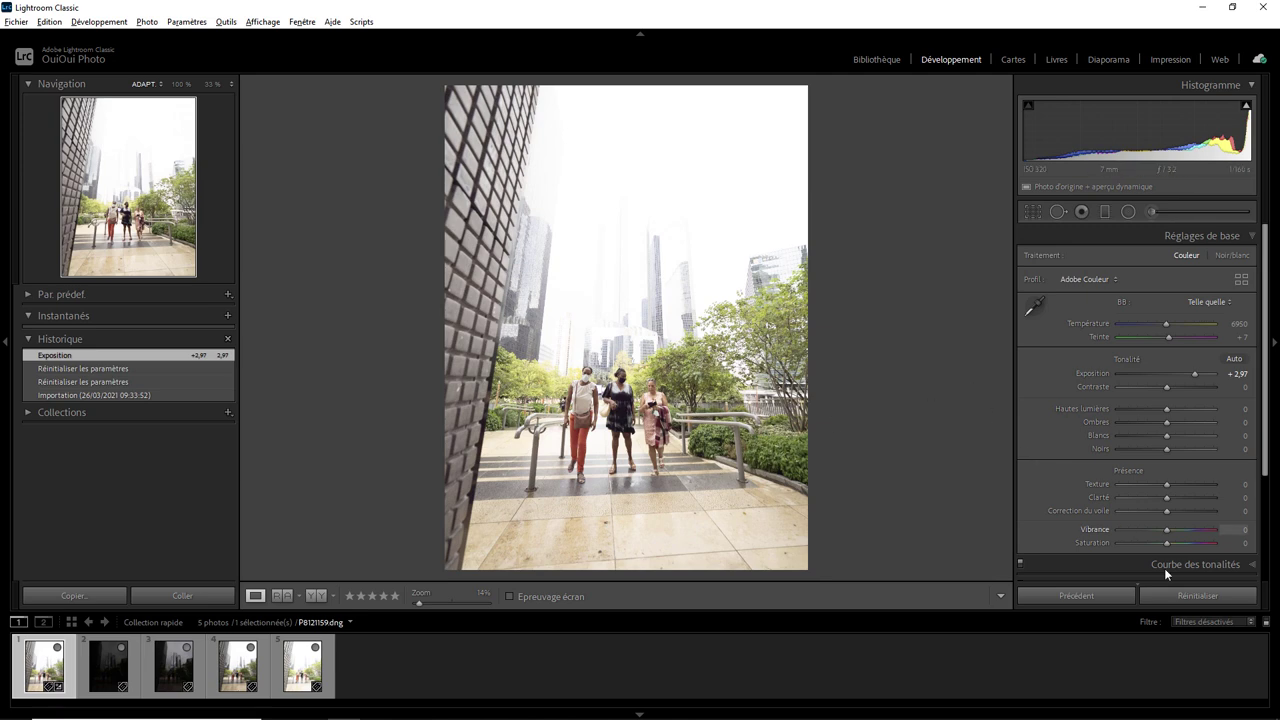
click(1197, 595)
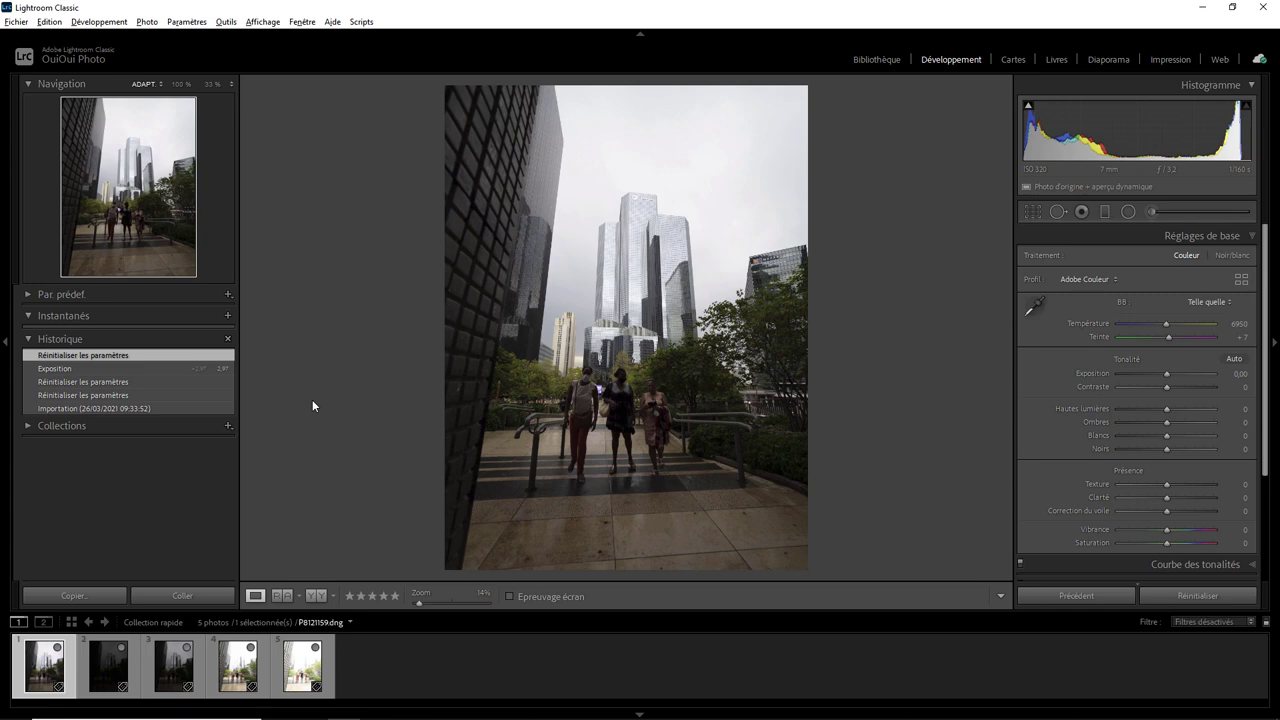
click(241, 667)
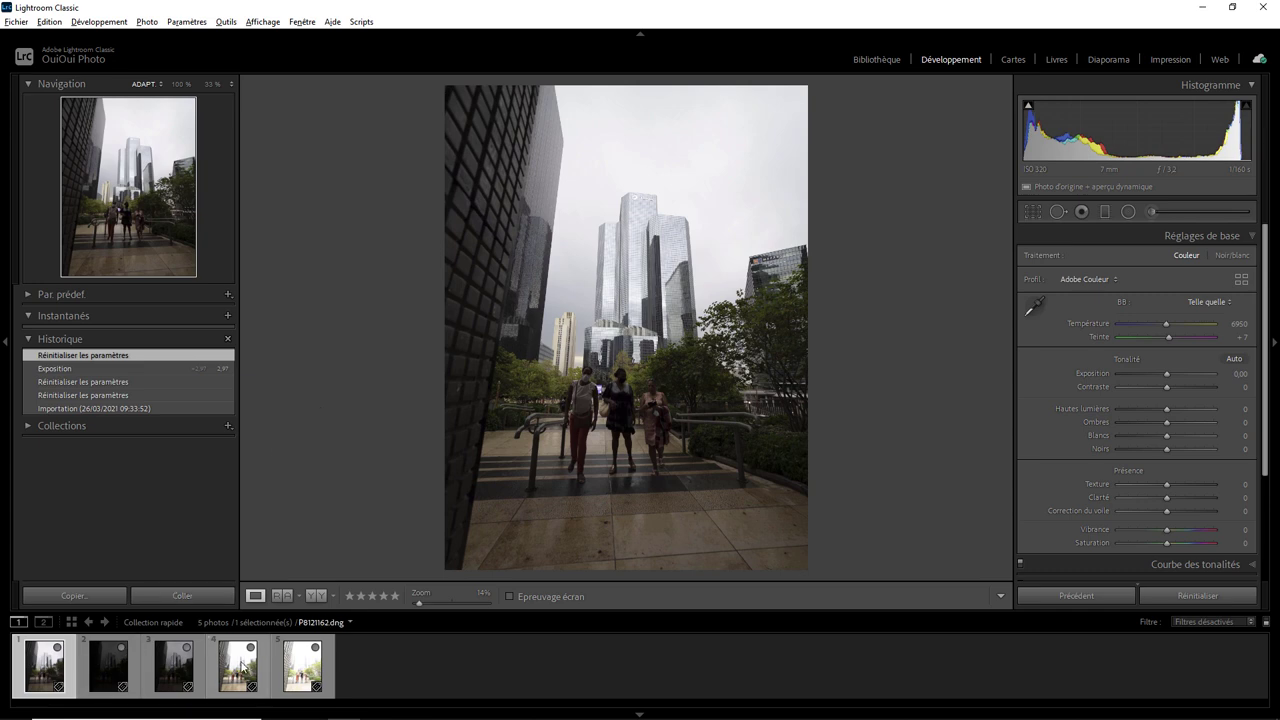
click(55, 668)
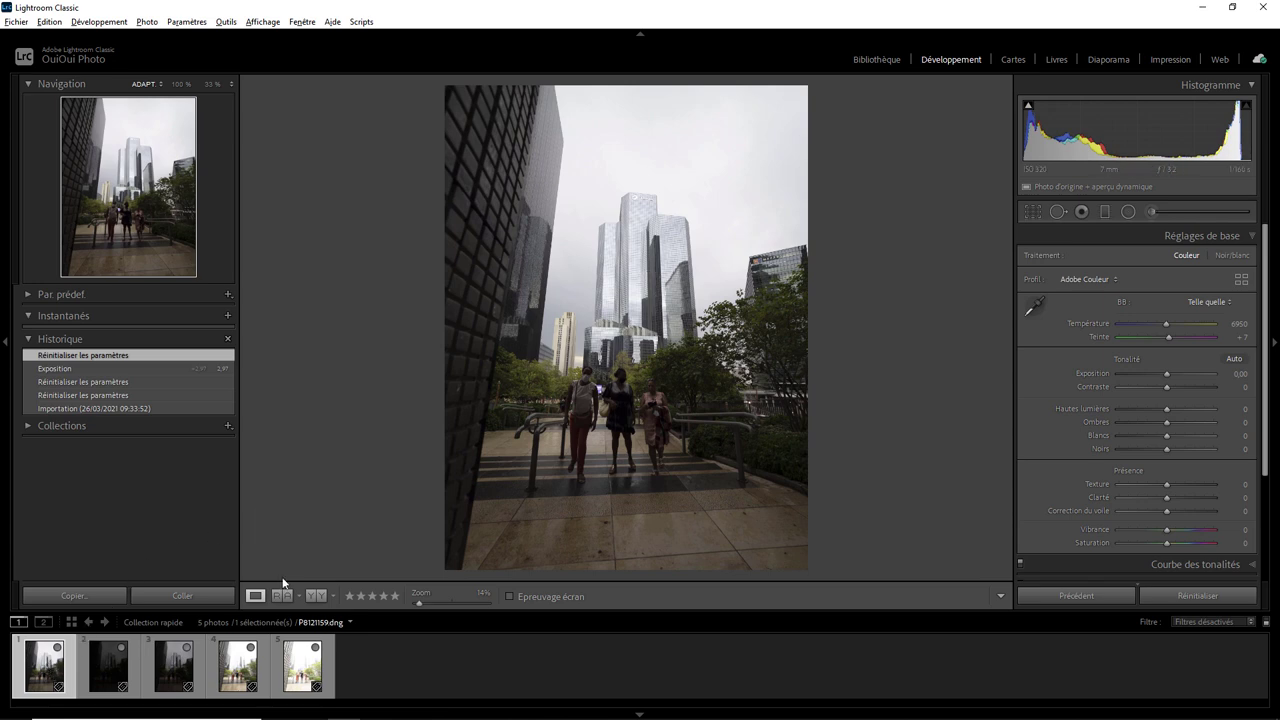
click(244, 668)
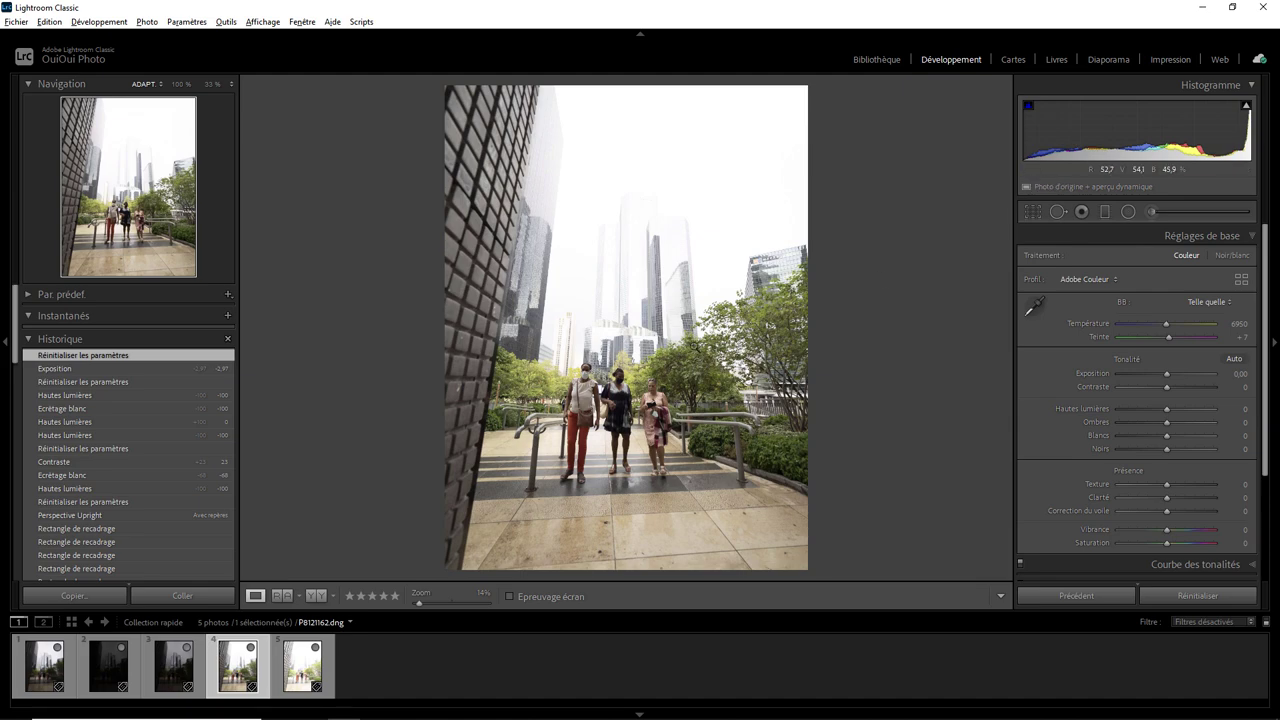
click(618, 382)
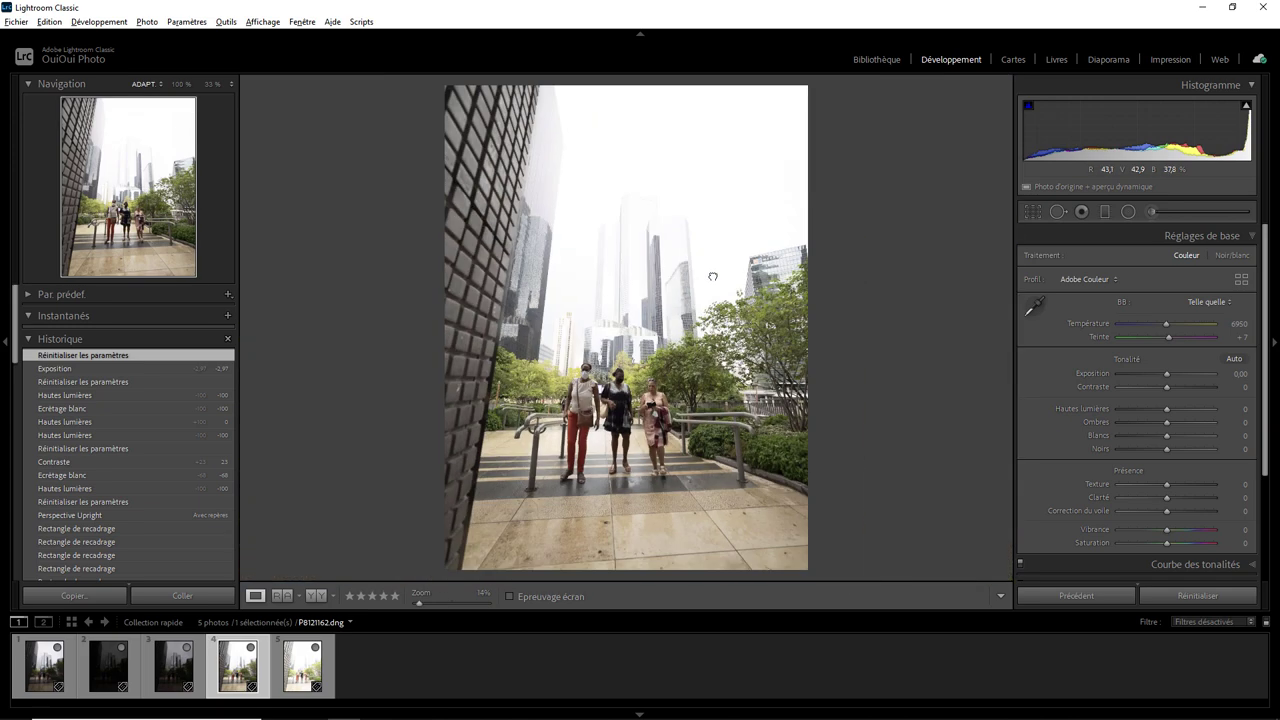
click(711, 278)
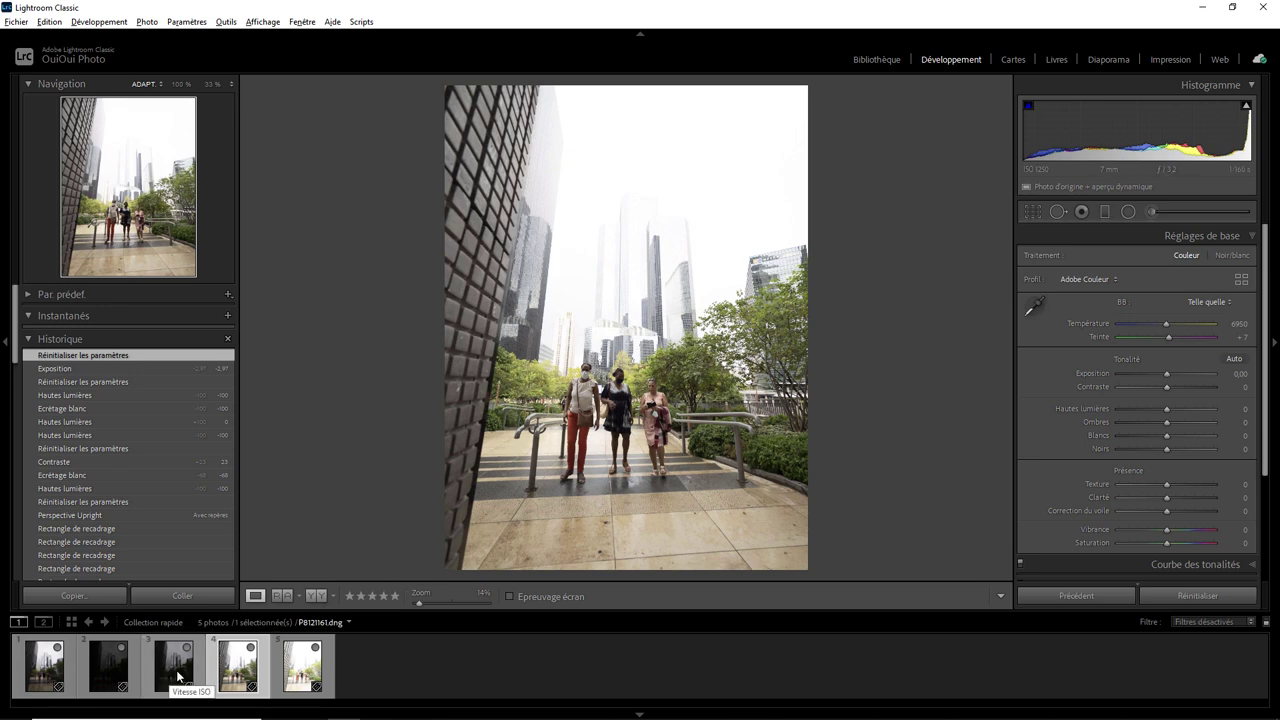
mouse_move(174, 665)
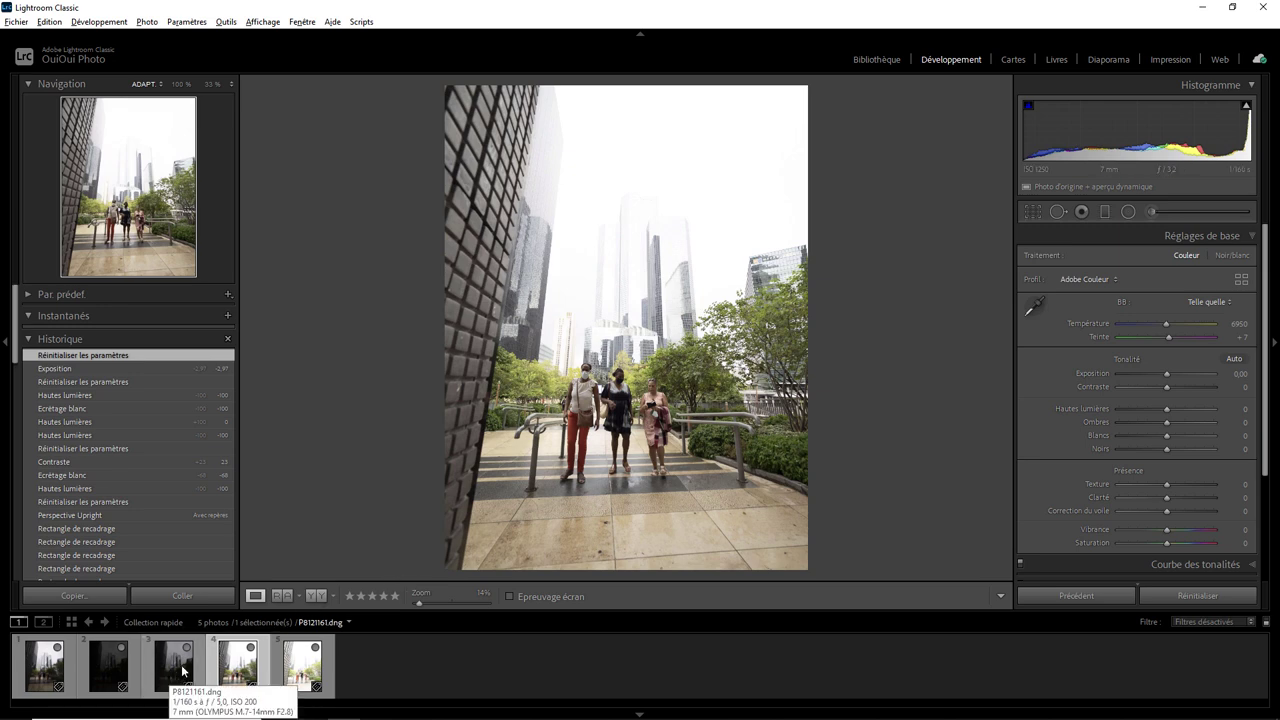
click(178, 665)
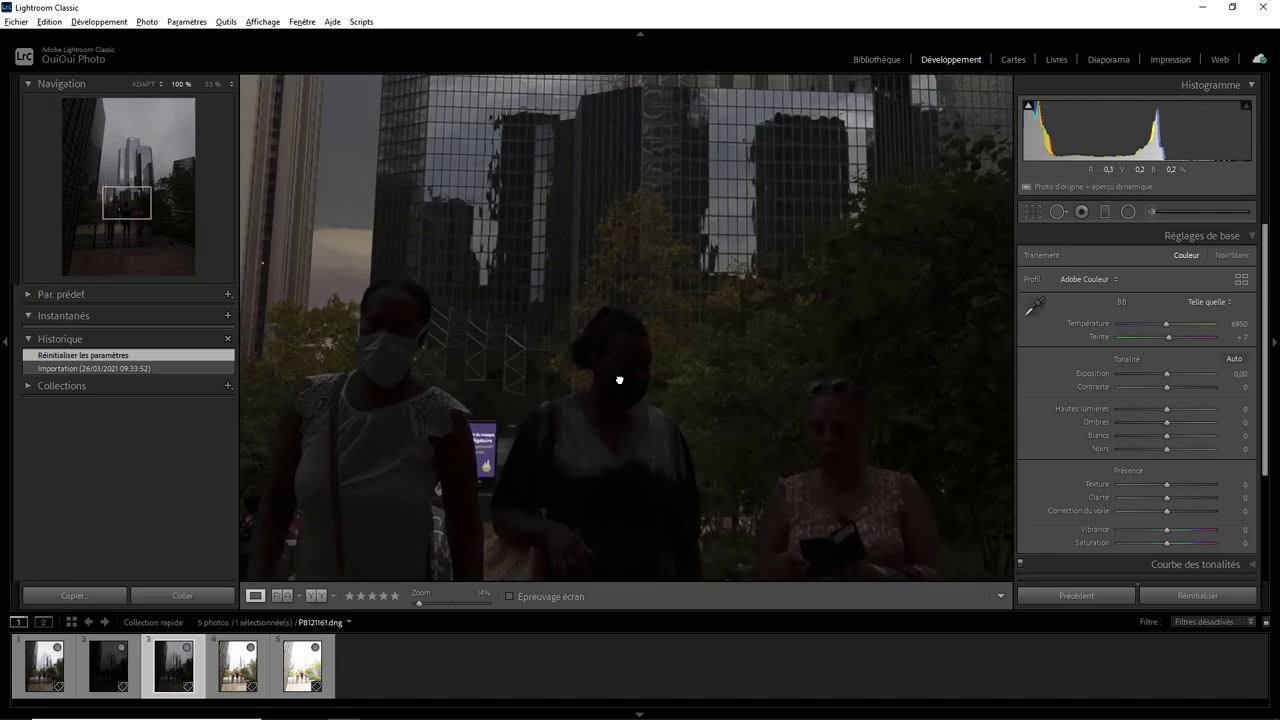
click(619, 372)
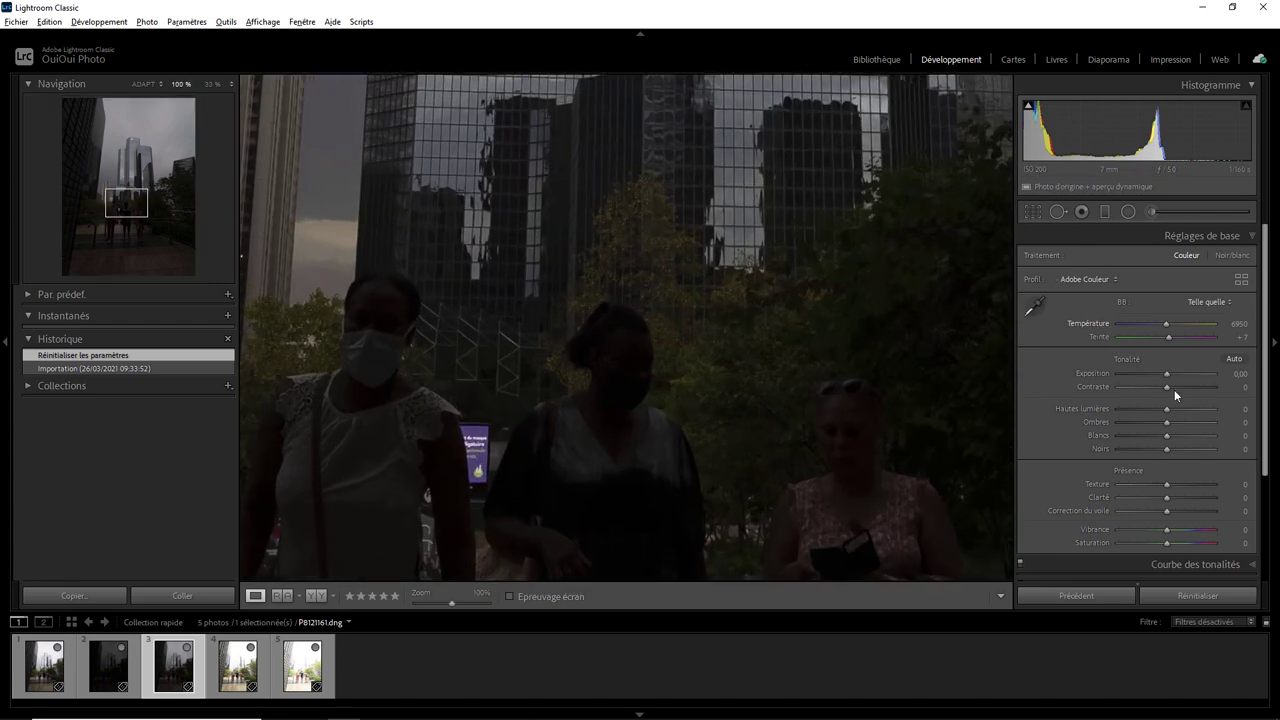
drag(1167, 373, 1210, 373)
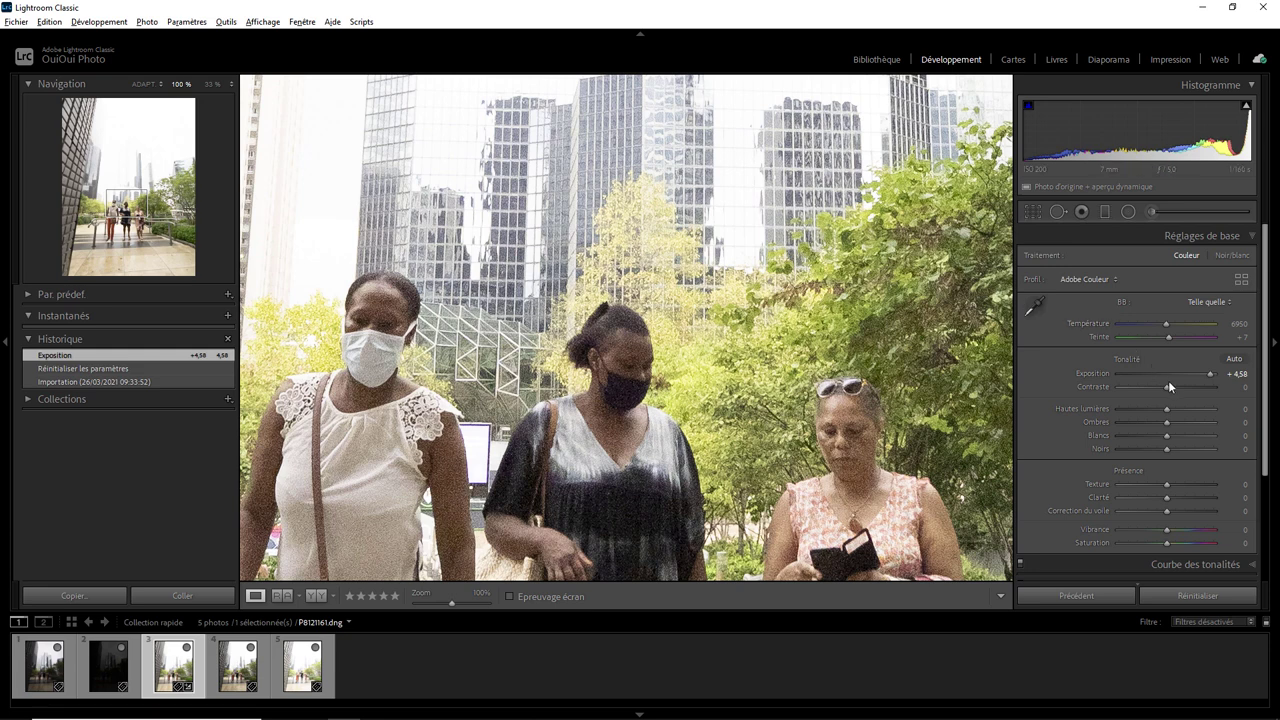
double_click(1210, 373)
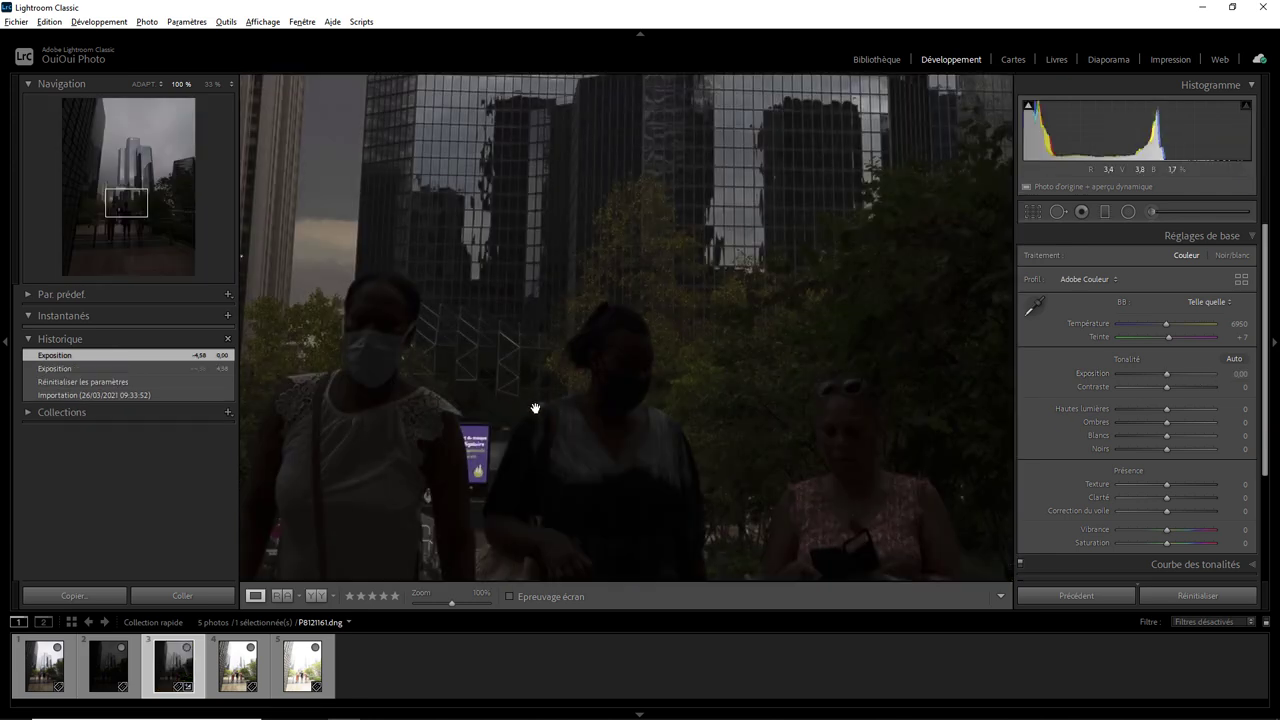
click(53, 672)
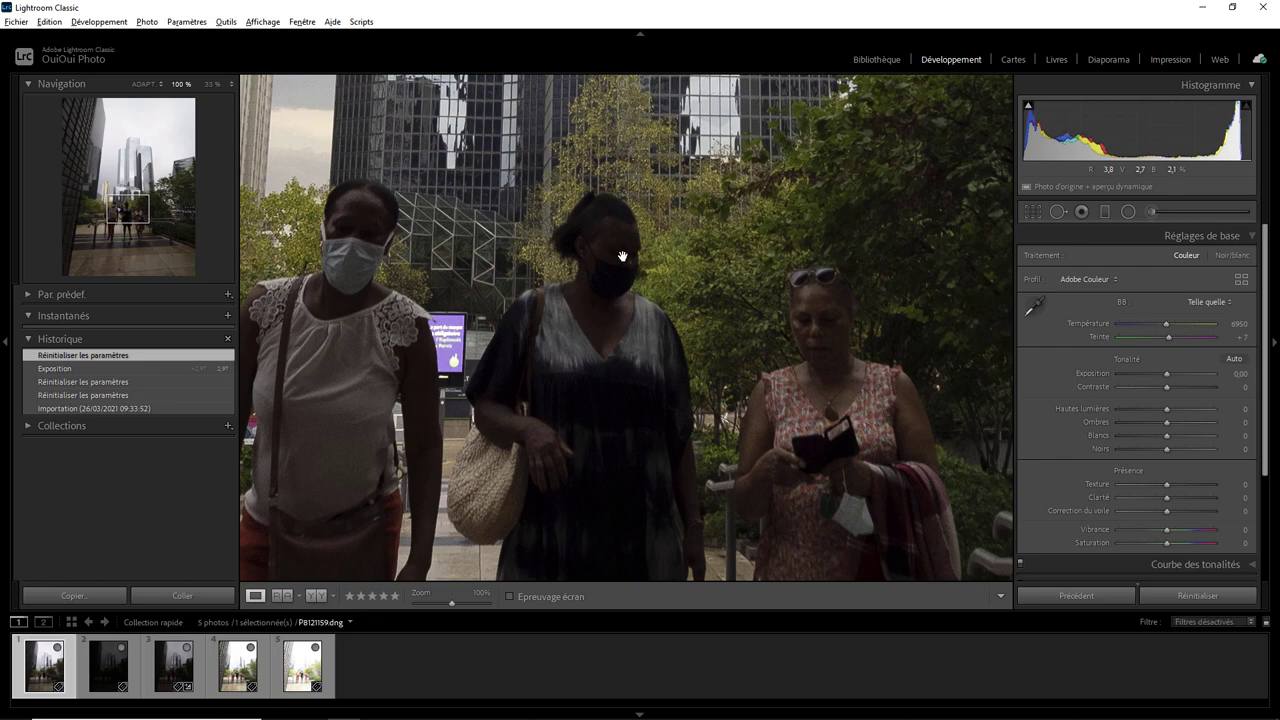
click(582, 390)
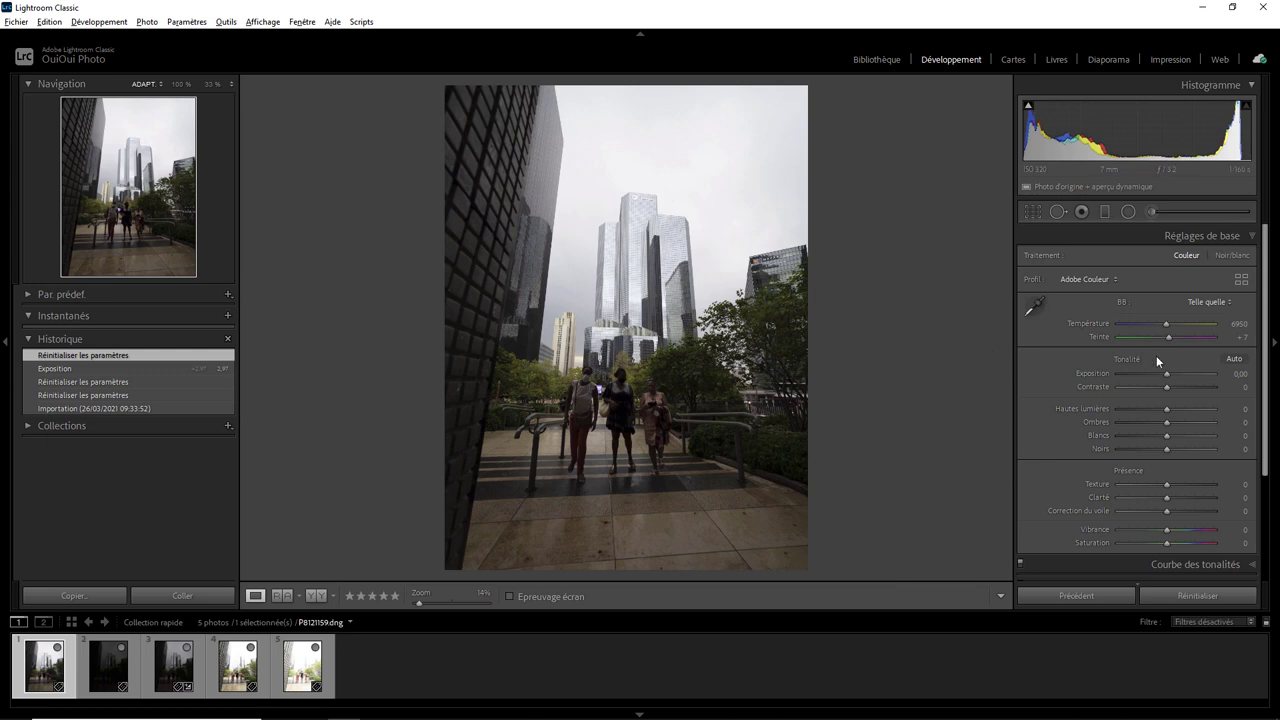
Step: Reset the photo, then lift shadows to +59, pull highlights to −100 and keep whites at 0
click(1192, 591)
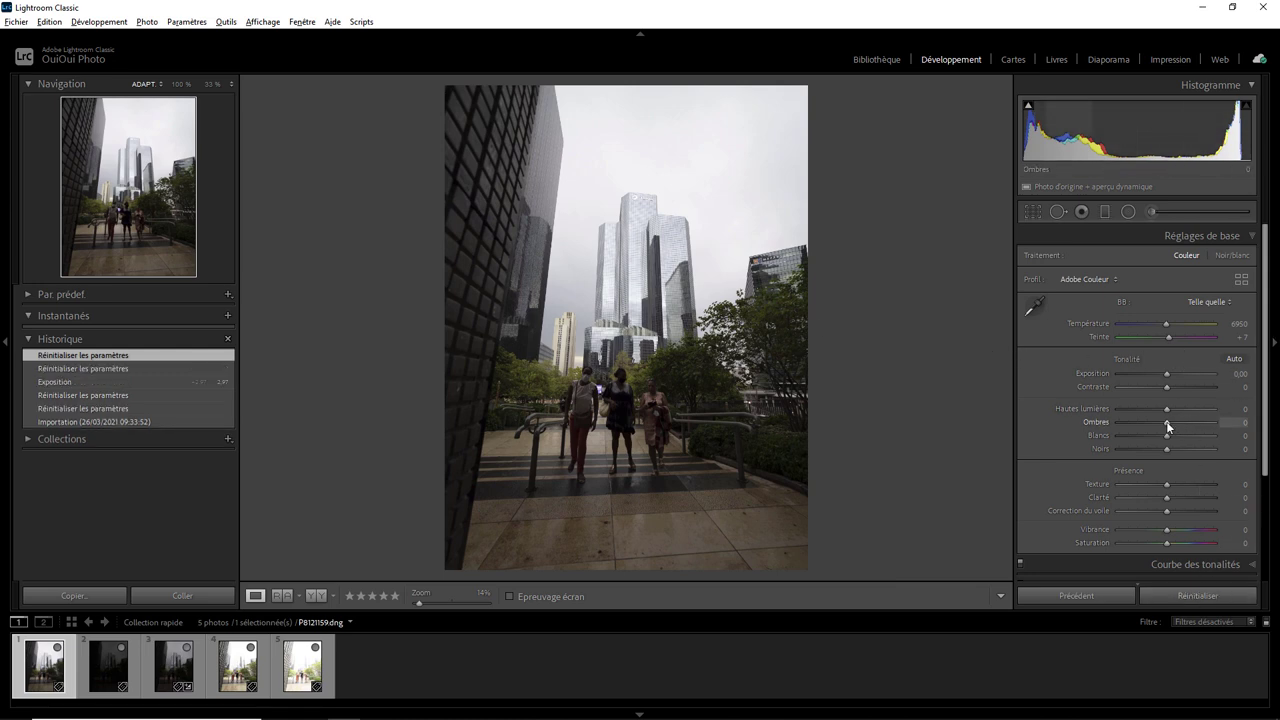
mouse_move(1167, 424)
mouse_down()
mouse_move(1209, 425)
mouse_move(1187, 428)
mouse_up()
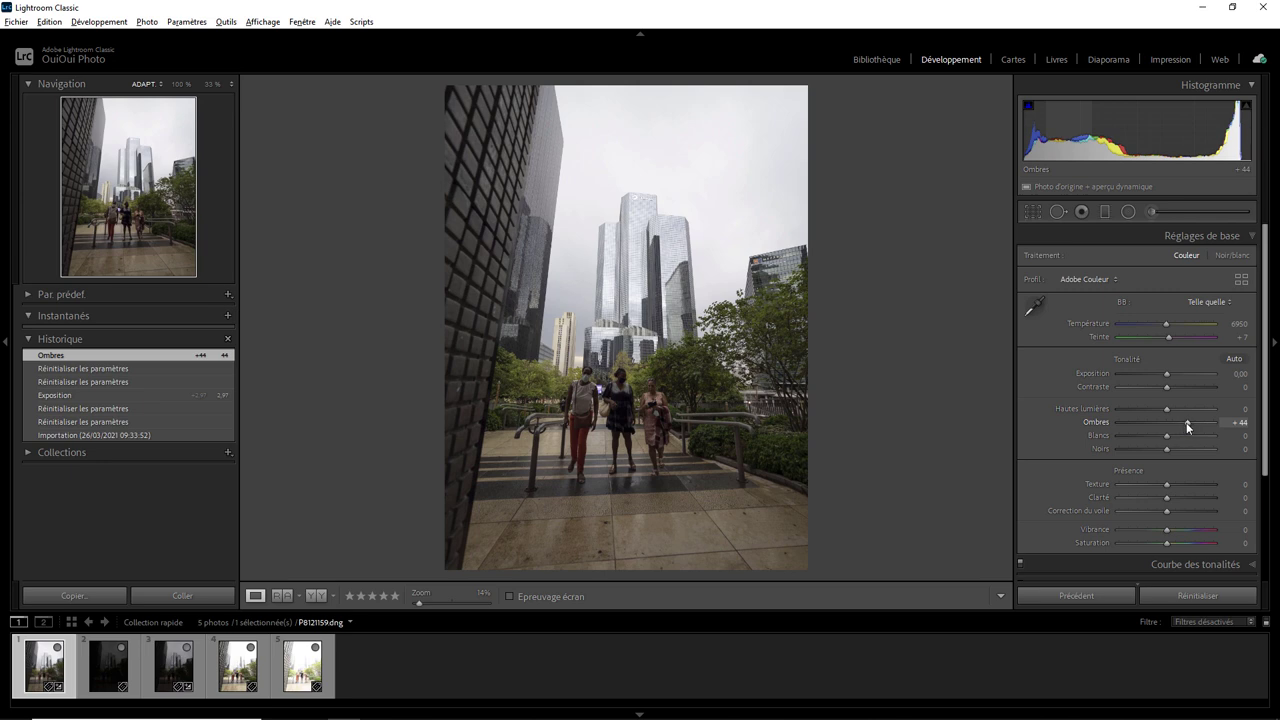
drag(1186, 422, 1193, 424)
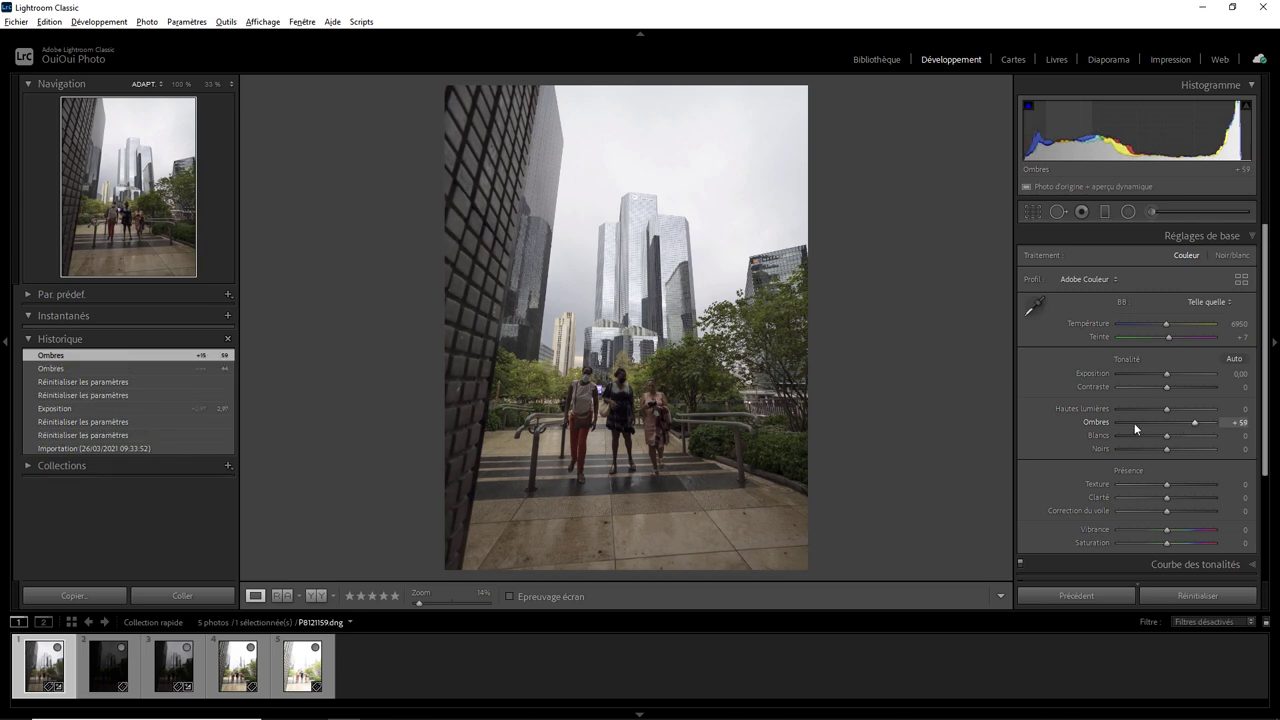
drag(1166, 409, 1118, 413)
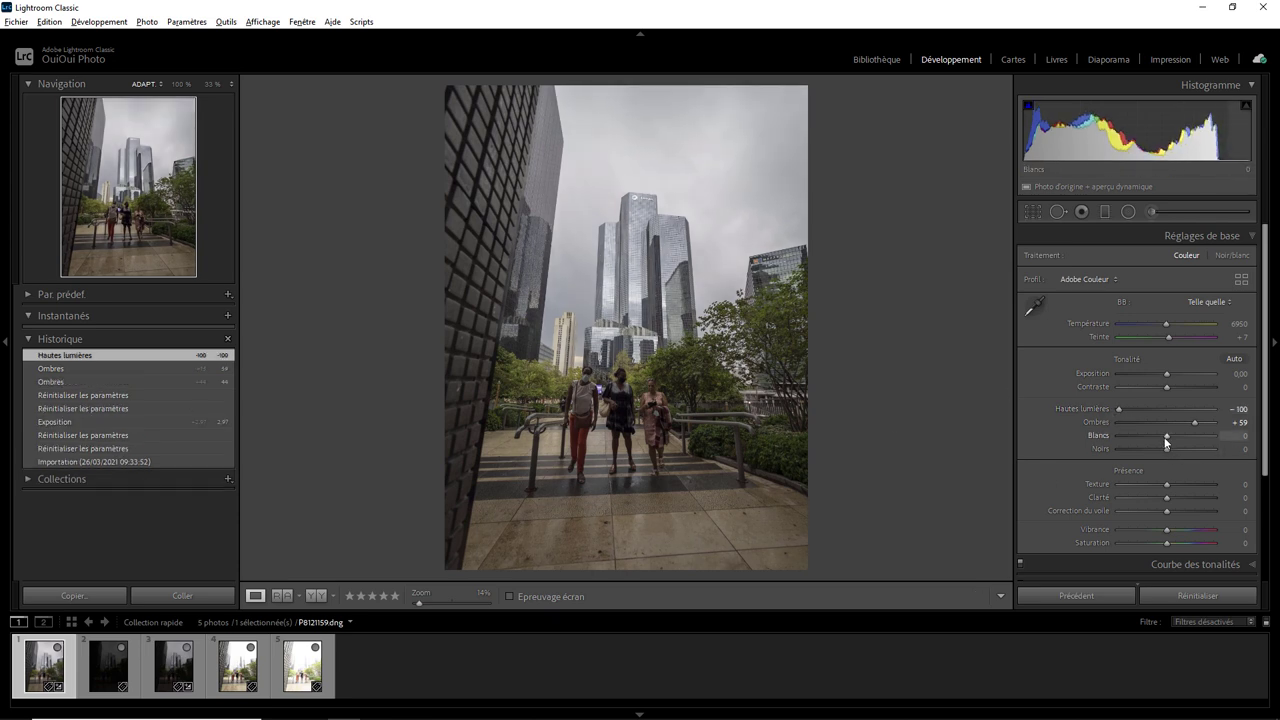
drag(1166, 441, 1148, 443)
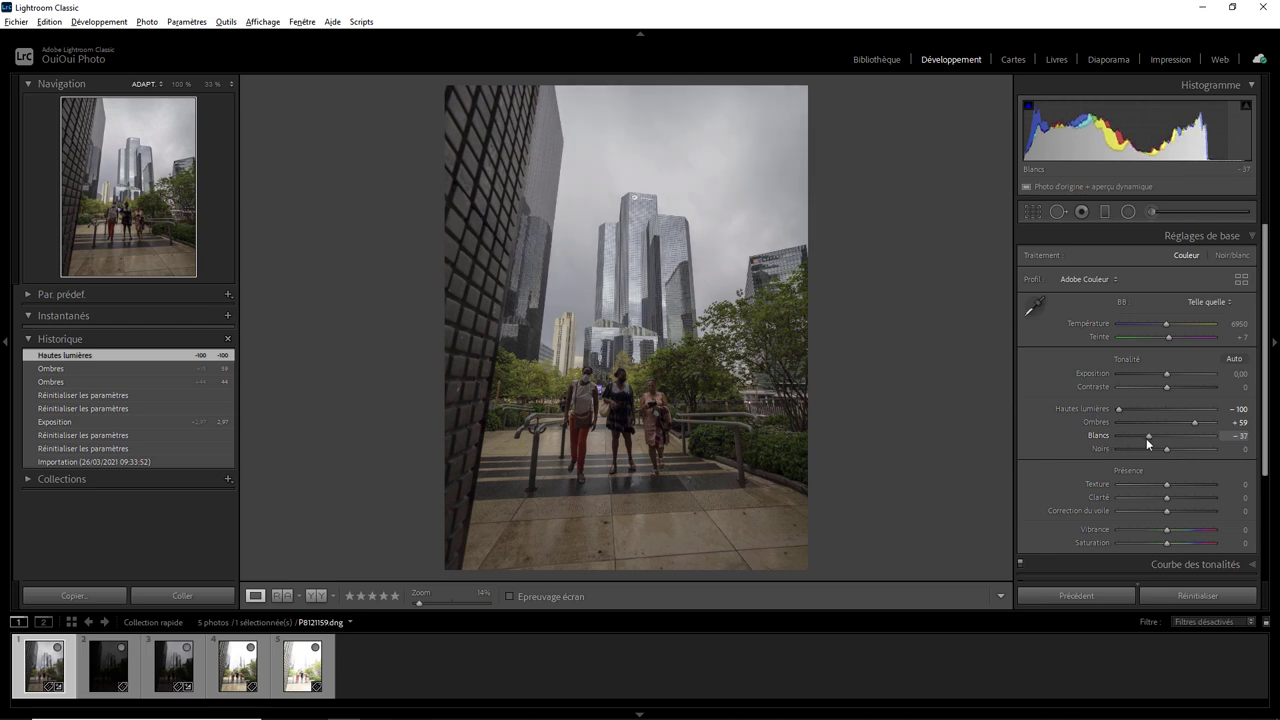
double_click(1147, 437)
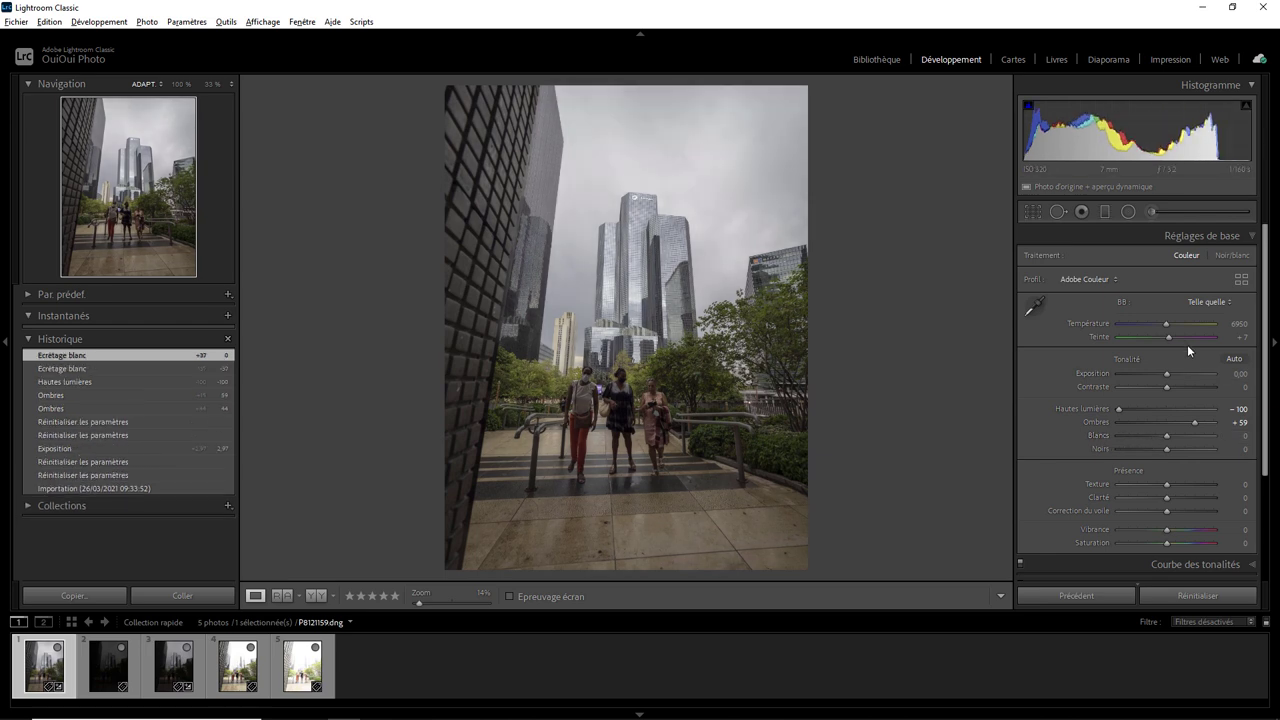
Step: Raise exposure to +0,59 and clarity to +26
drag(1166, 374, 1172, 373)
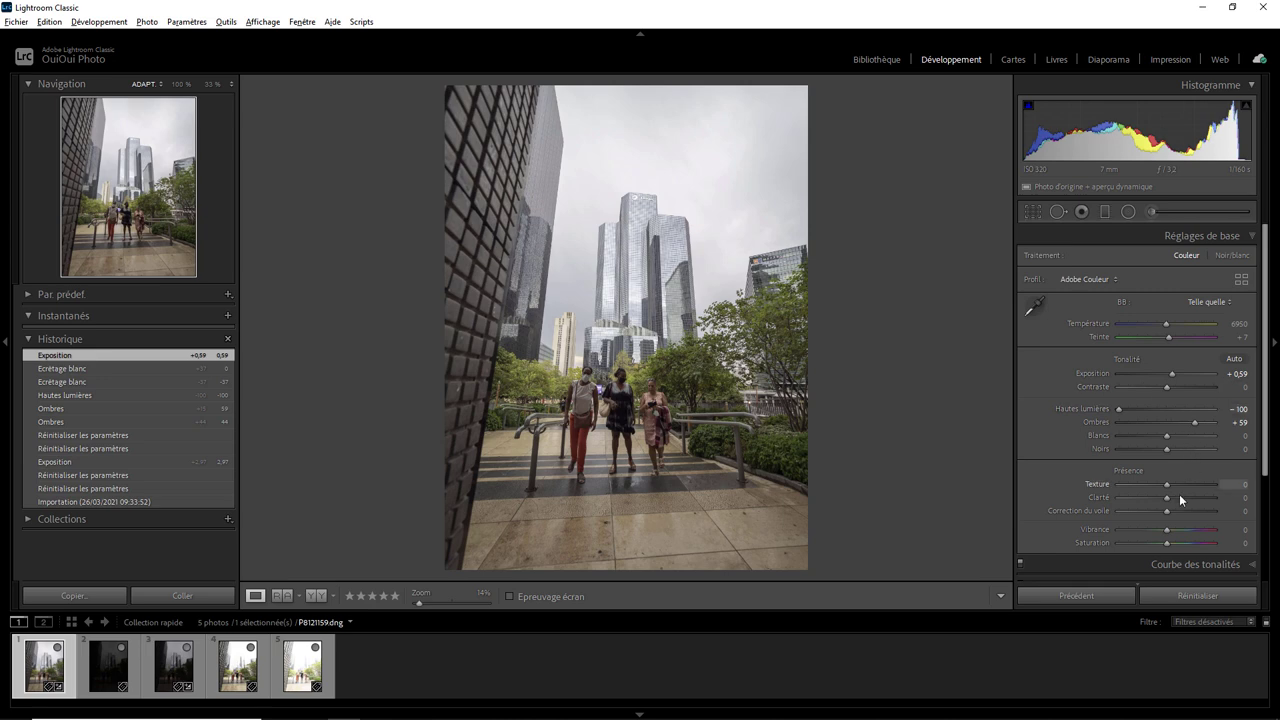
mouse_move(1168, 497)
mouse_down()
mouse_move(1155, 502)
mouse_move(1169, 502)
mouse_up()
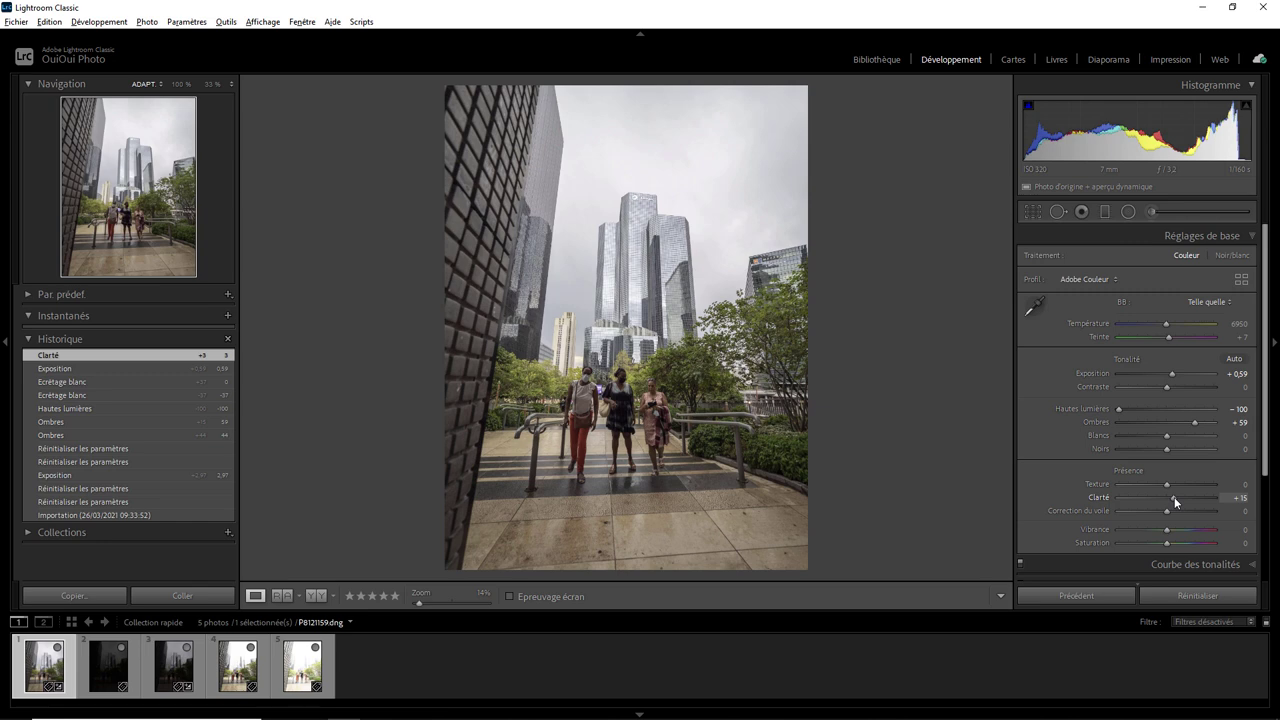
mouse_move(1172, 497)
mouse_down()
mouse_move(1155, 500)
mouse_move(1178, 500)
mouse_up()
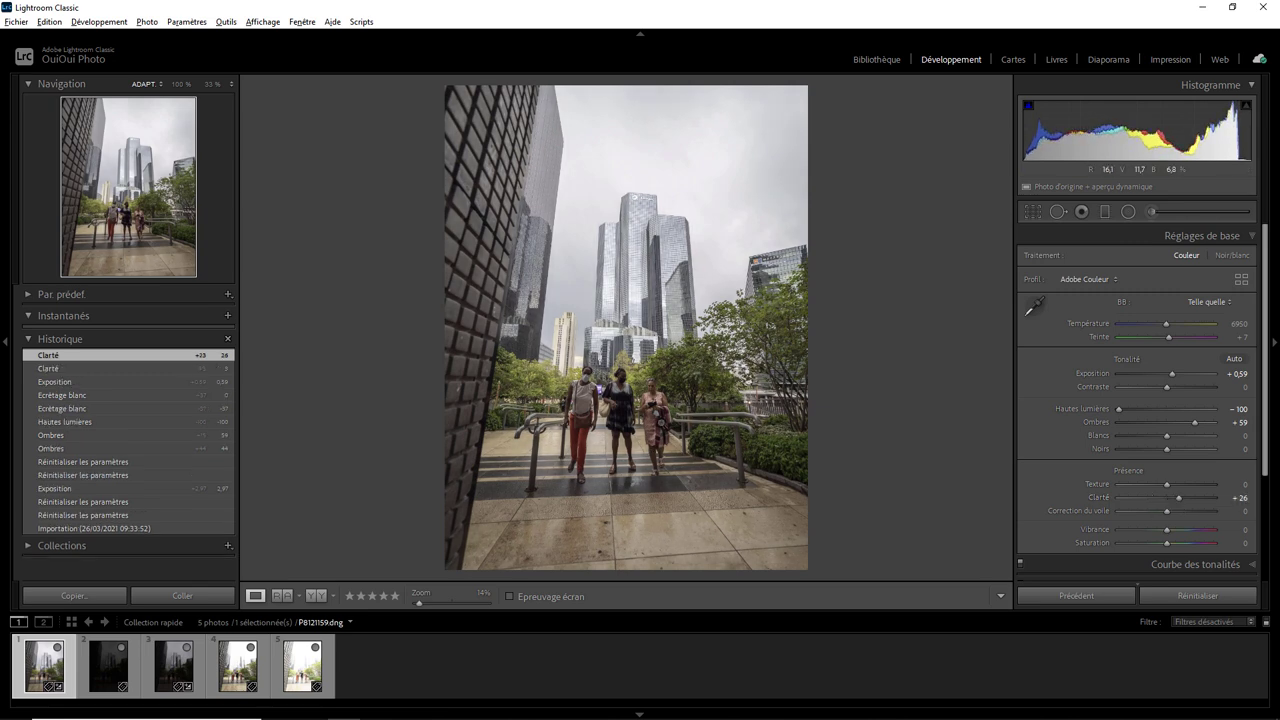
Step: Draw a flattened radial filter ellipse over the three walkers with clarity at −33
click(1131, 215)
drag(627, 412, 740, 510)
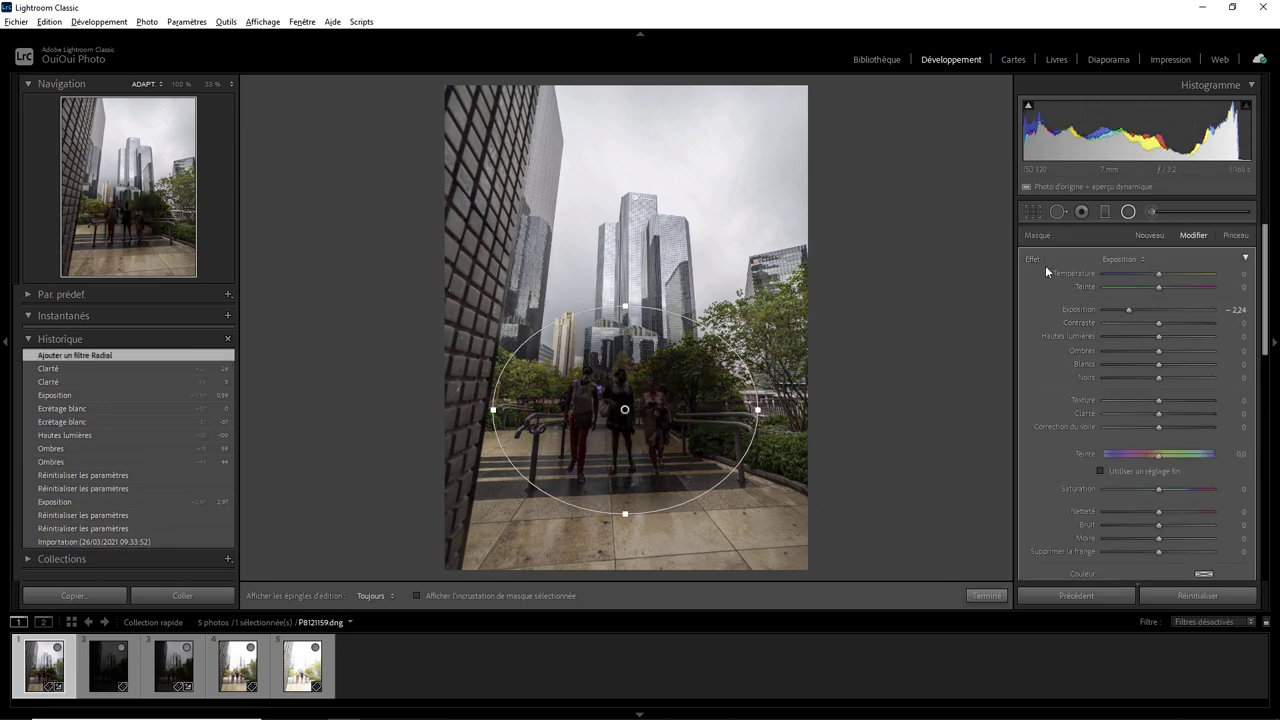
double_click(1032, 258)
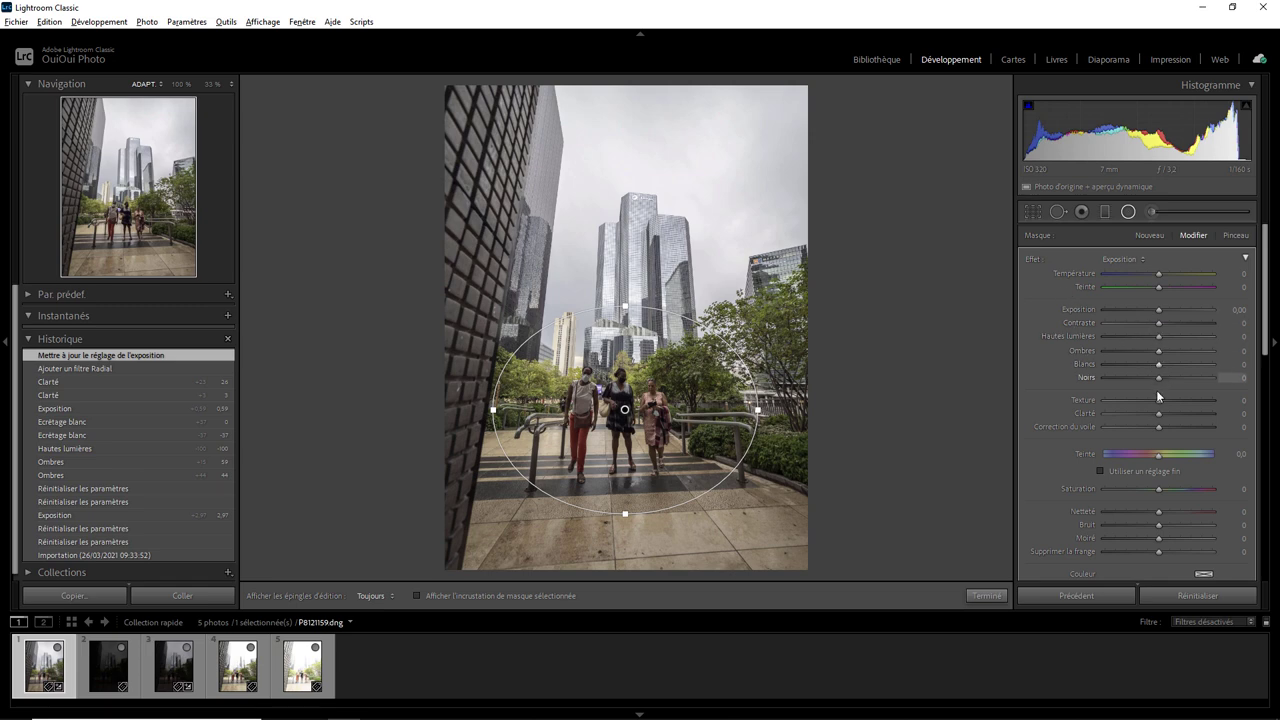
drag(1158, 418, 1143, 416)
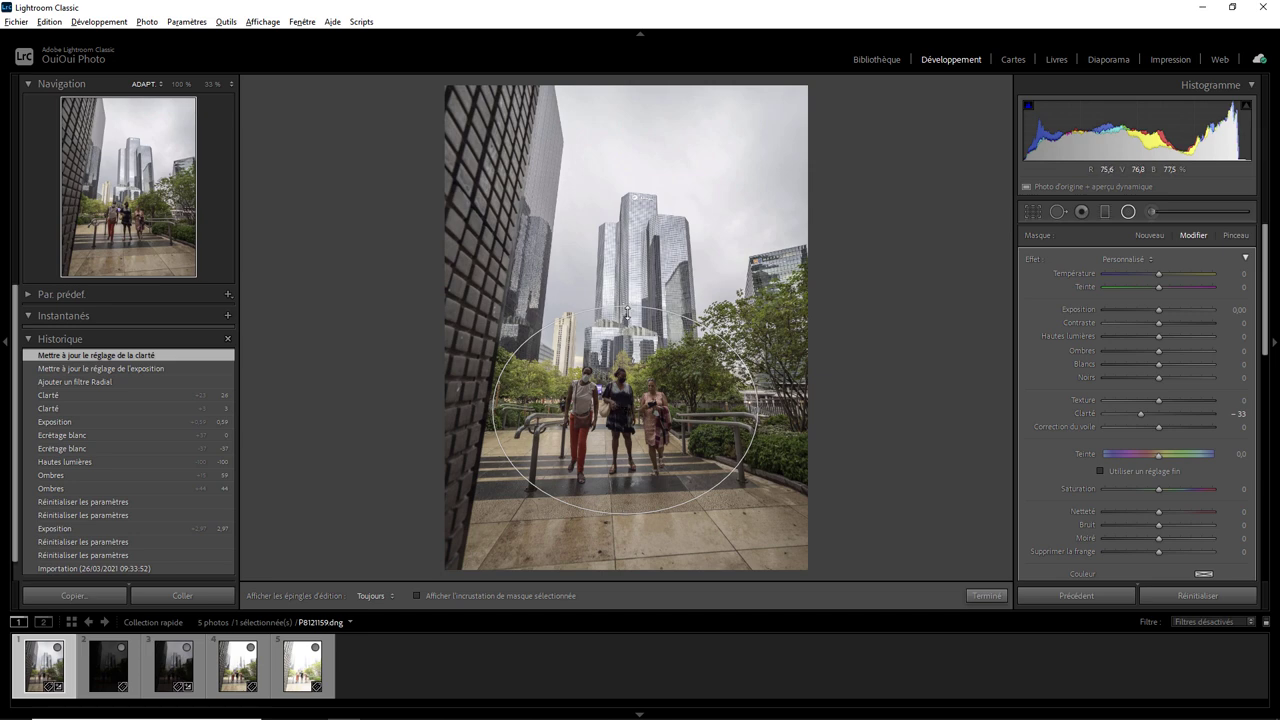
drag(627, 305, 627, 328)
drag(625, 405, 620, 428)
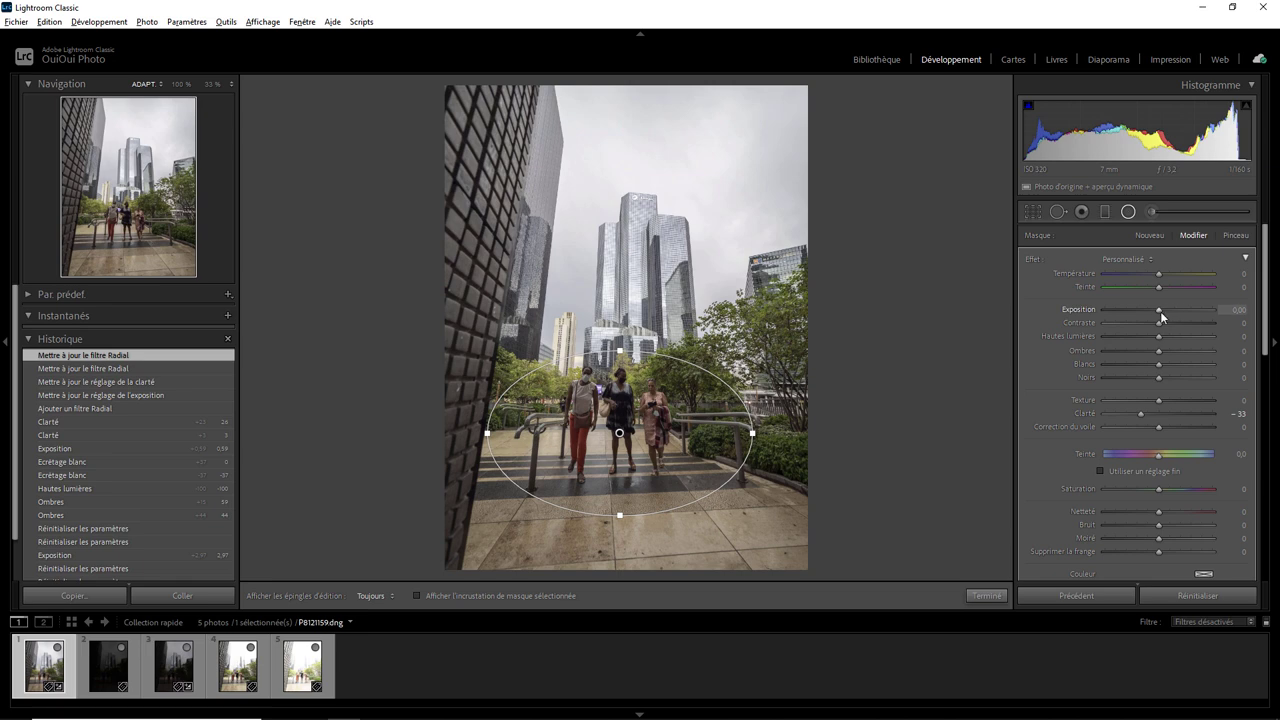
Step: Keep the radial filter's exposure at 0 and lift its shadows to 27
drag(1160, 309, 1169, 312)
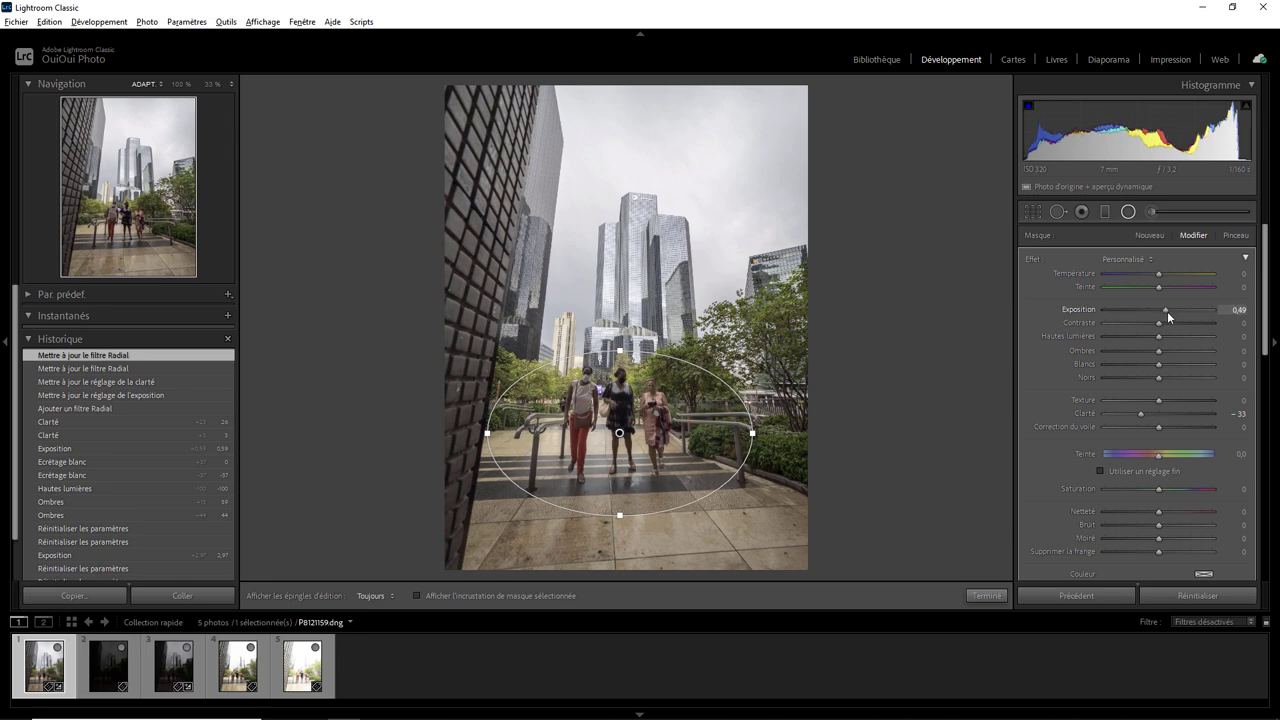
double_click(1167, 310)
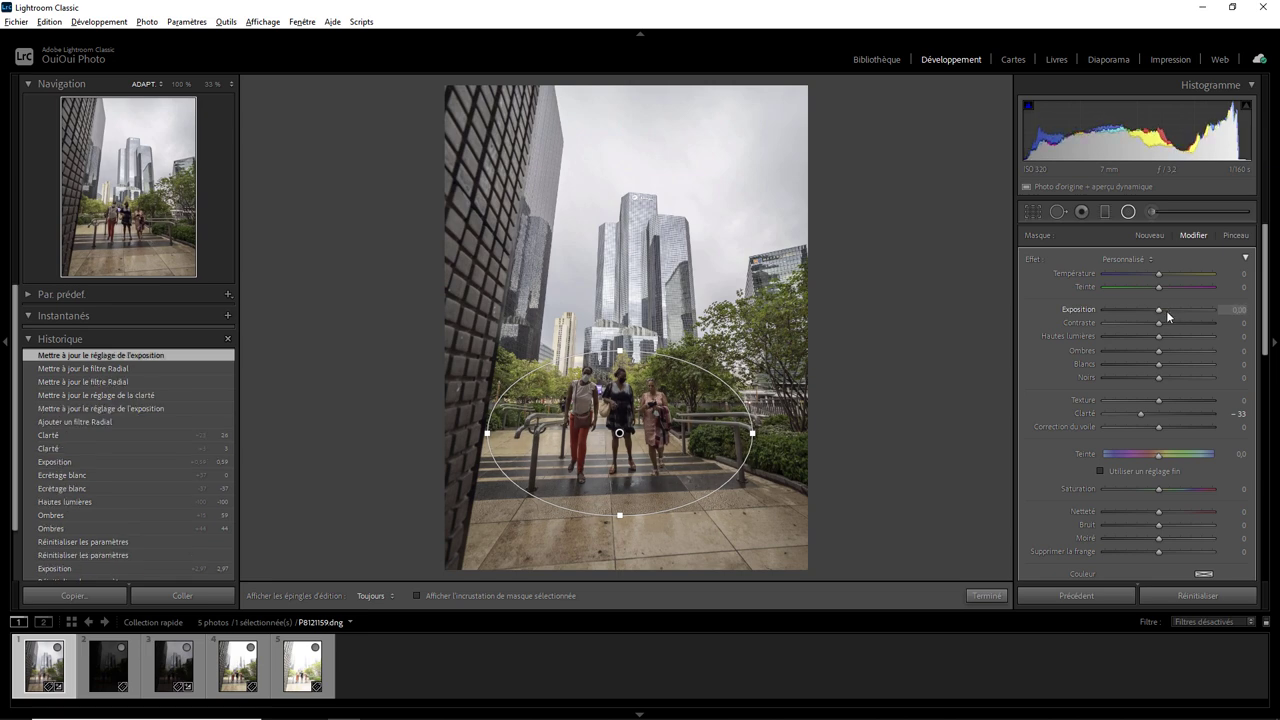
drag(1159, 349, 1175, 349)
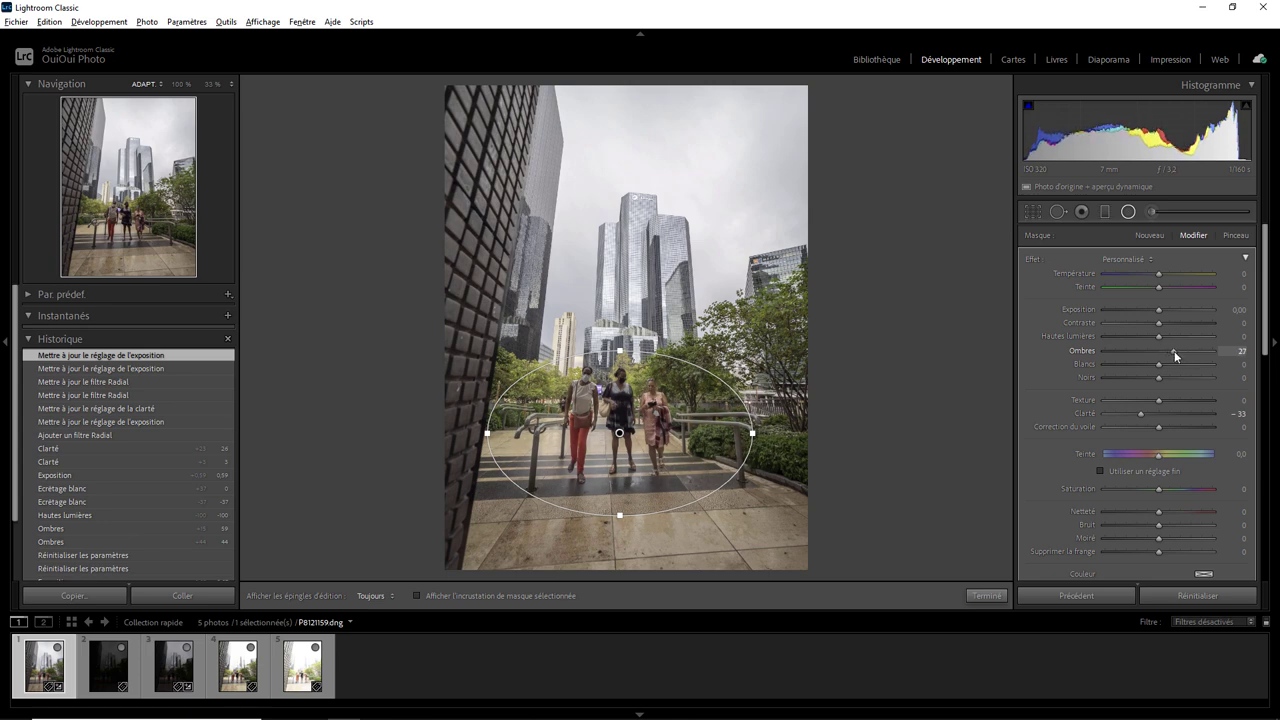
drag(1174, 351, 1174, 351)
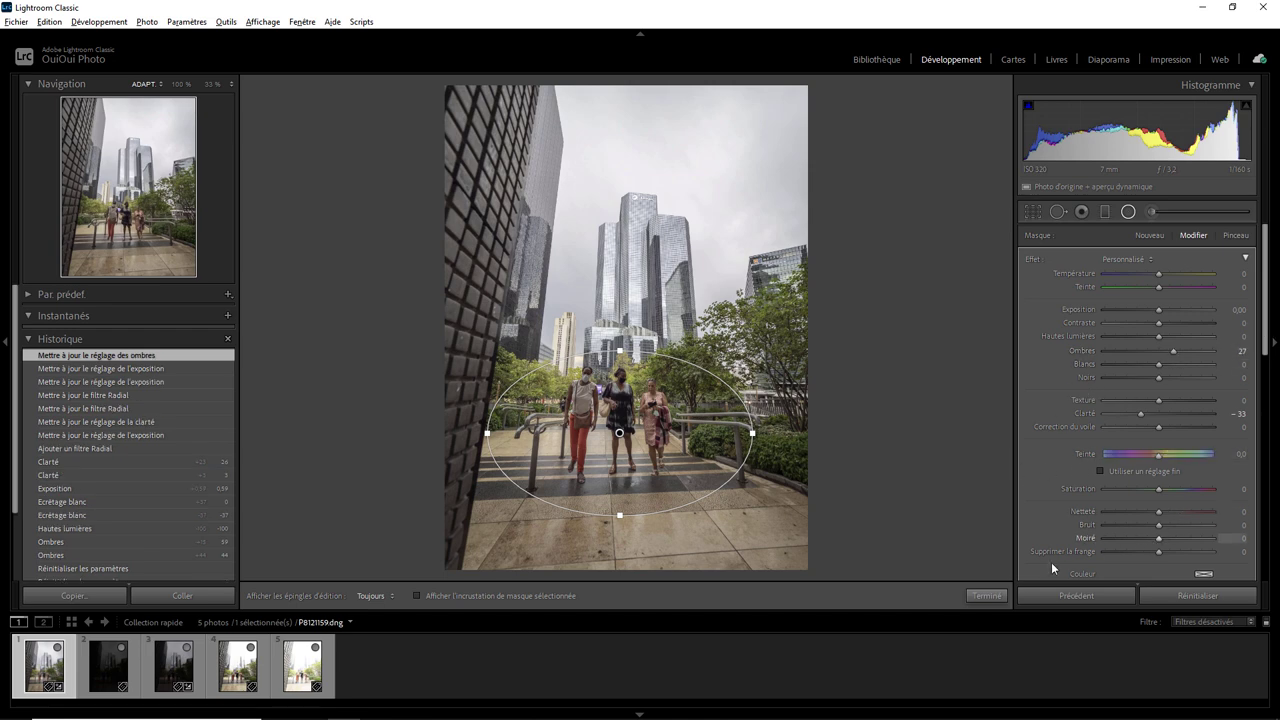
Step: Close the radial filter, trial then zero the horizontal and vertical transforms, and choose Avec repères
click(988, 595)
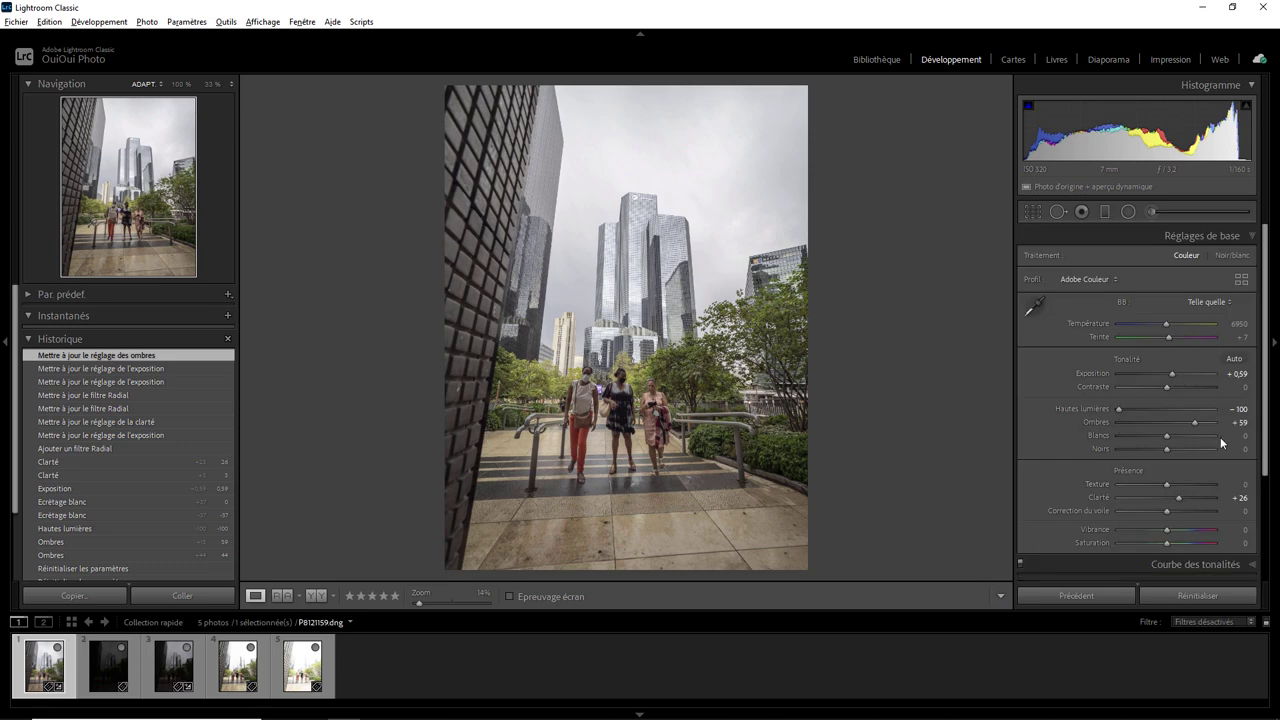
drag(1265, 406, 1264, 528)
click(1254, 525)
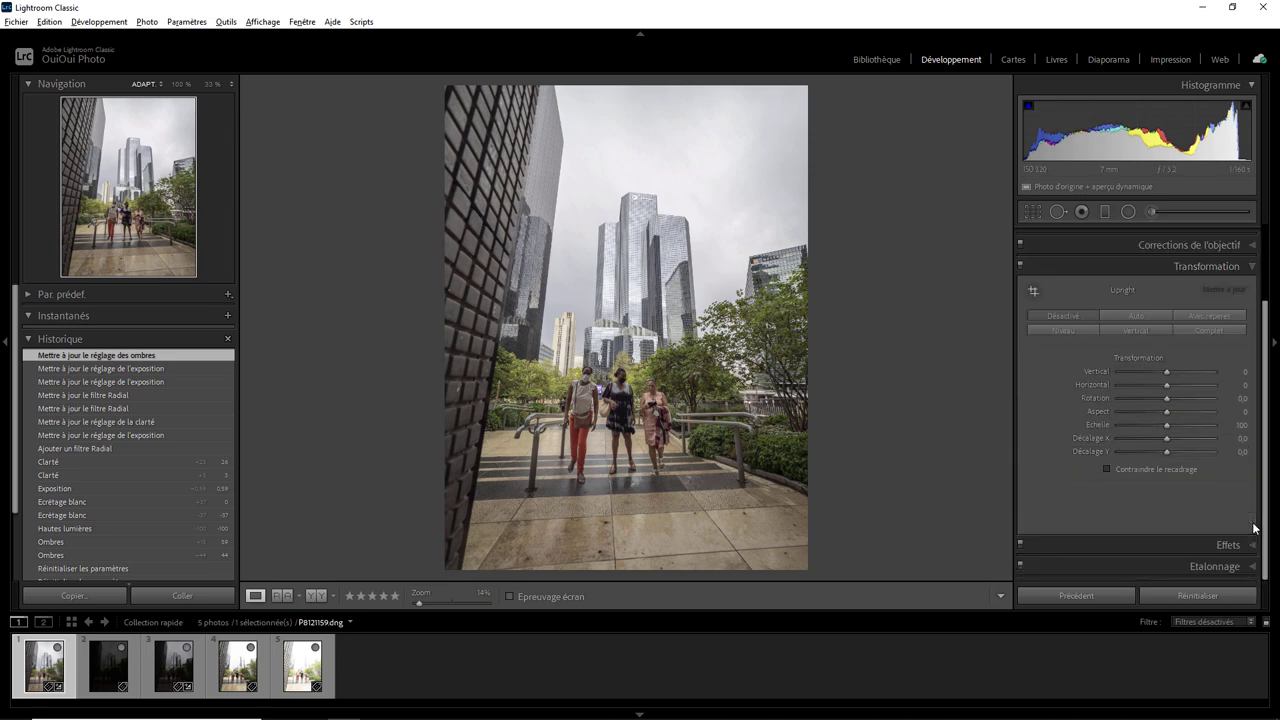
drag(1165, 388, 1153, 373)
double_click(1157, 385)
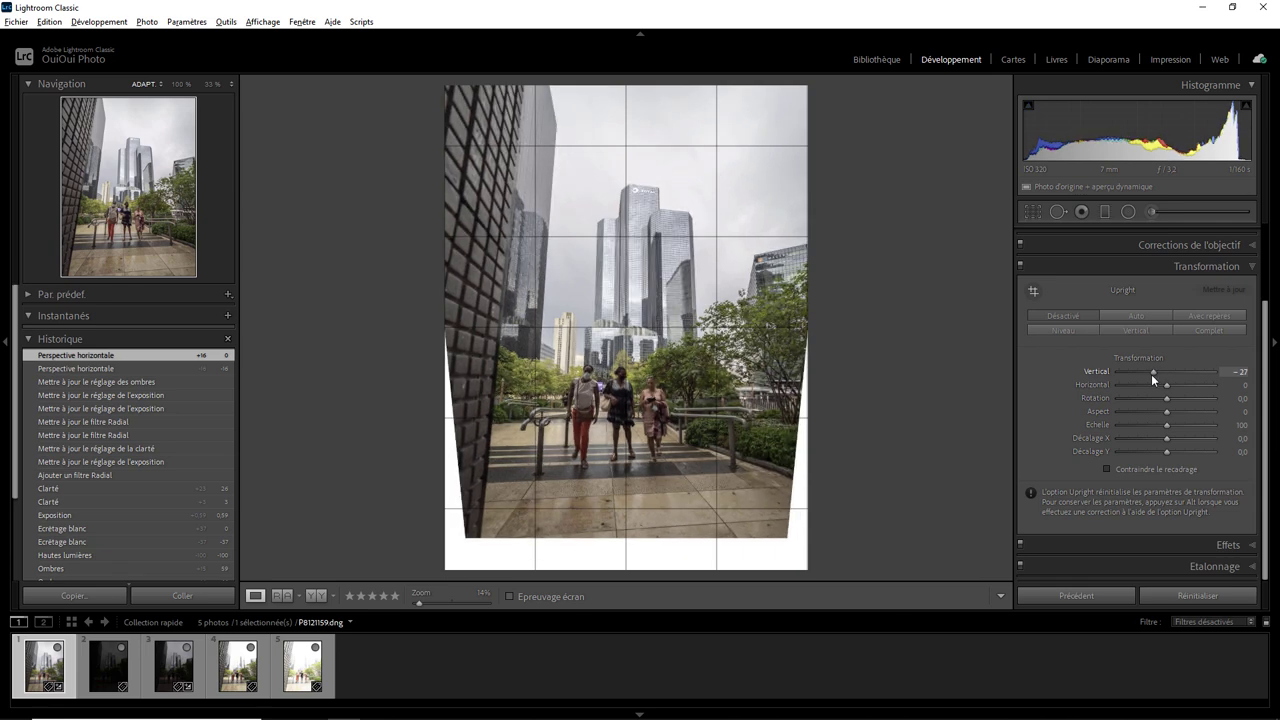
double_click(1151, 374)
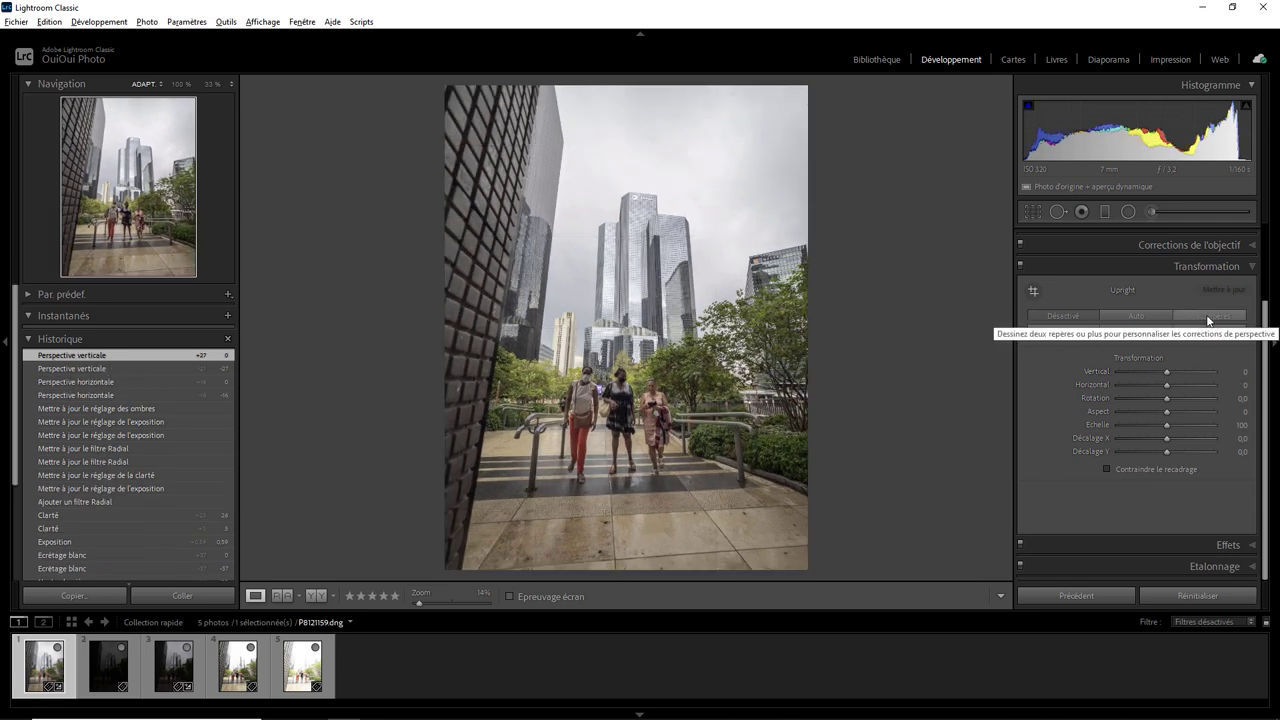
click(1206, 316)
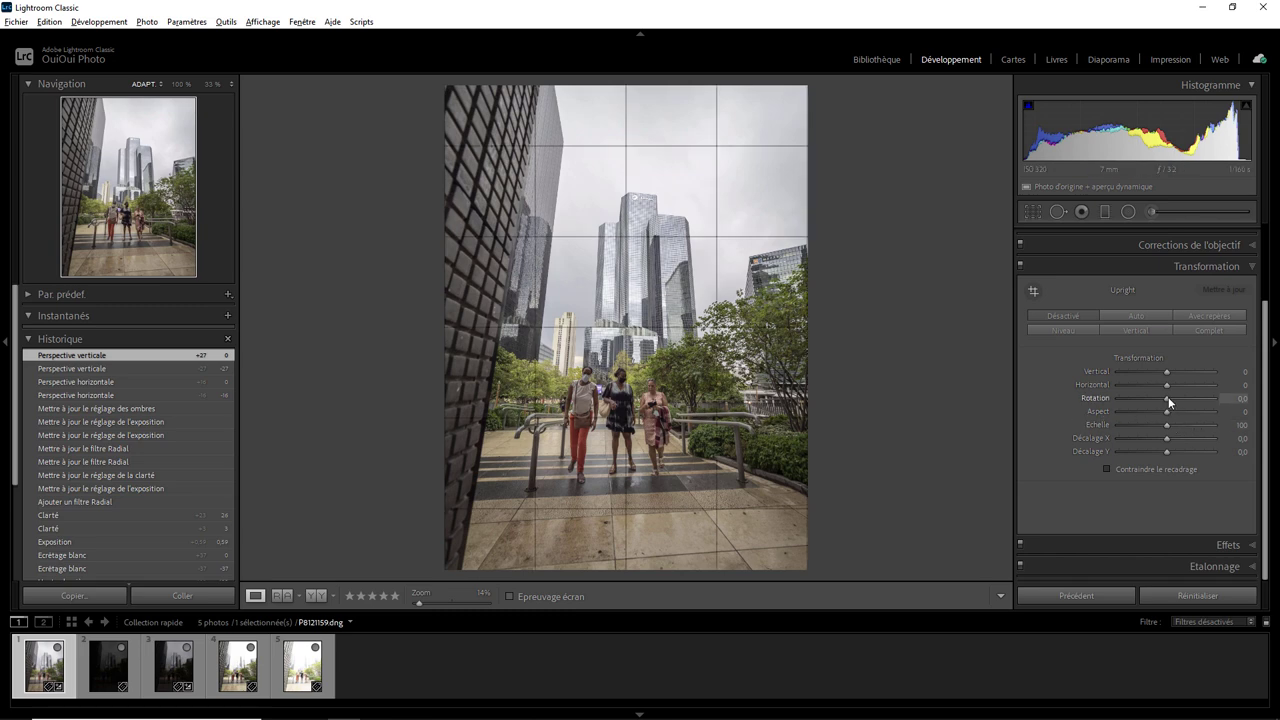
Step: Set rotation to −0,2, vertical perspective to −30 and aspect to +9
drag(1168, 396, 1166, 399)
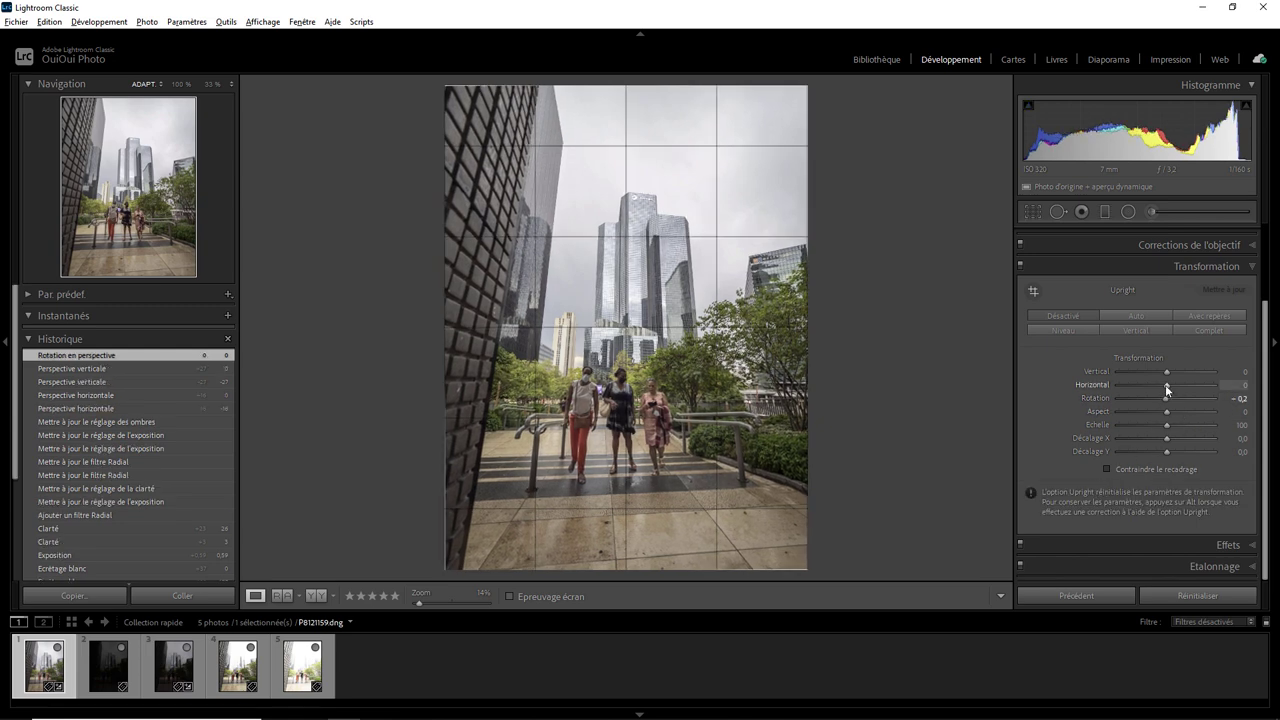
drag(1167, 376, 1151, 376)
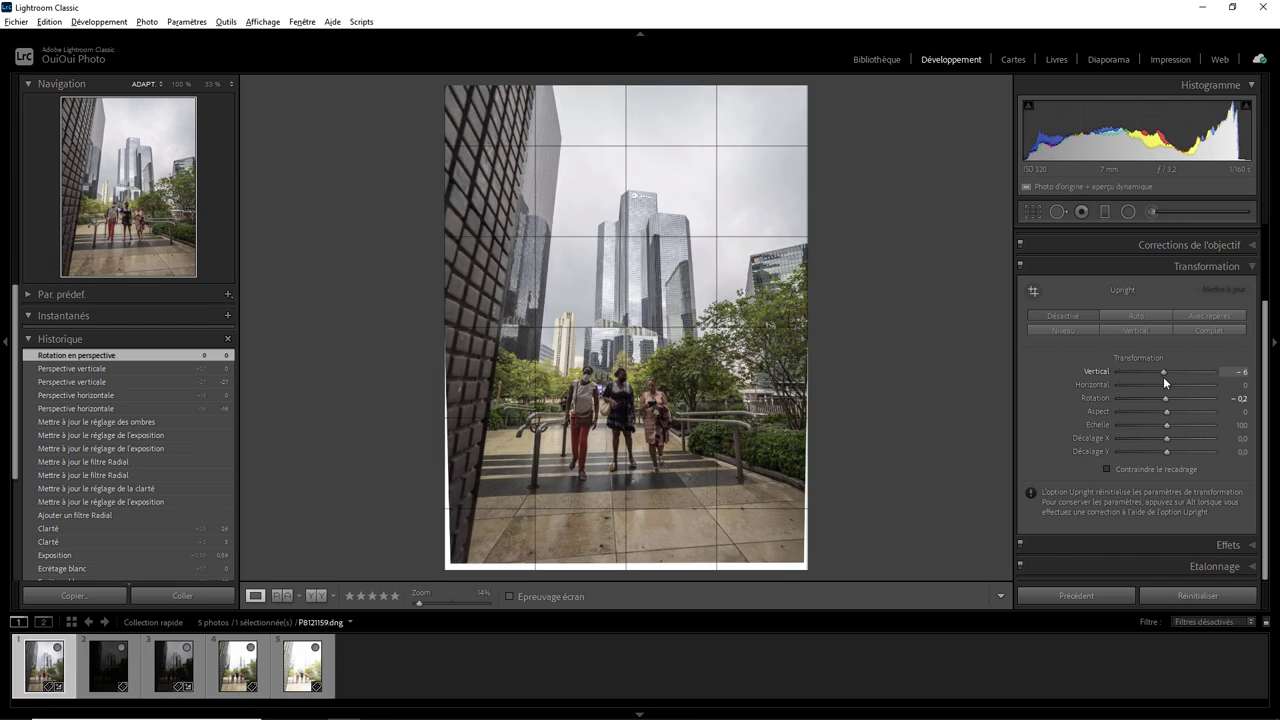
mouse_move(1151, 376)
mouse_down()
mouse_move(1134, 381)
mouse_move(1153, 392)
mouse_up()
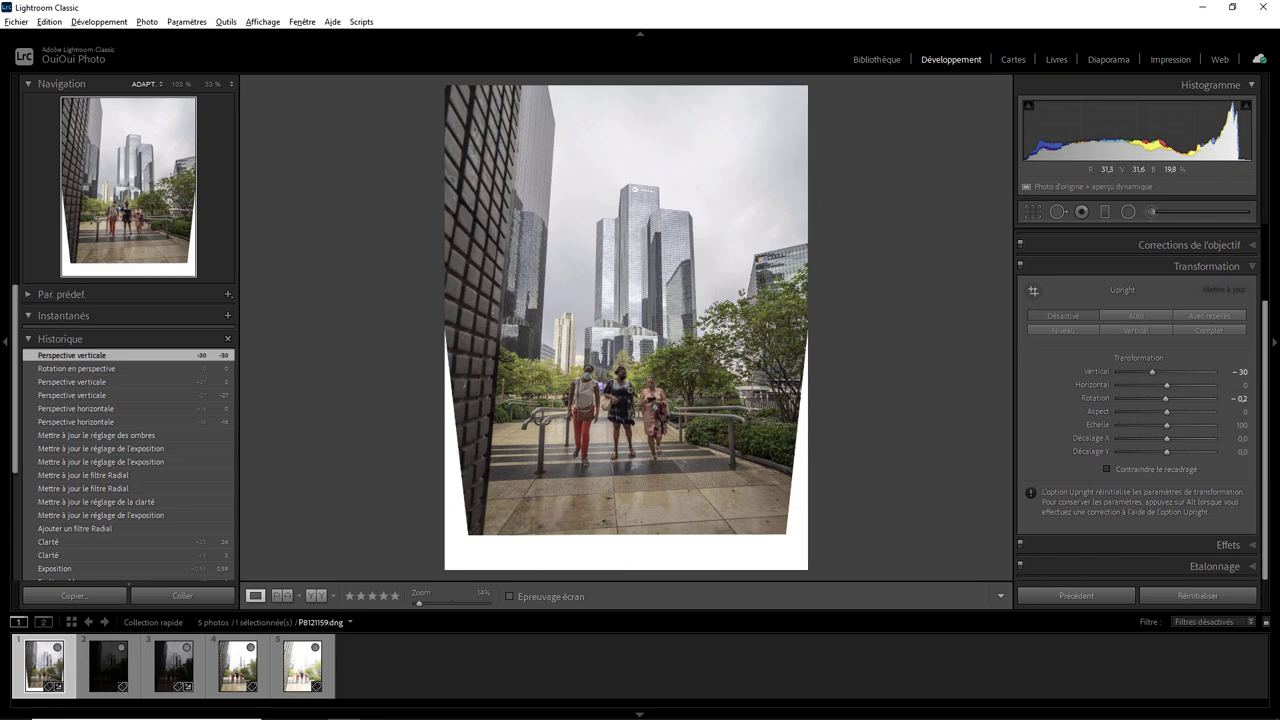
click(1167, 413)
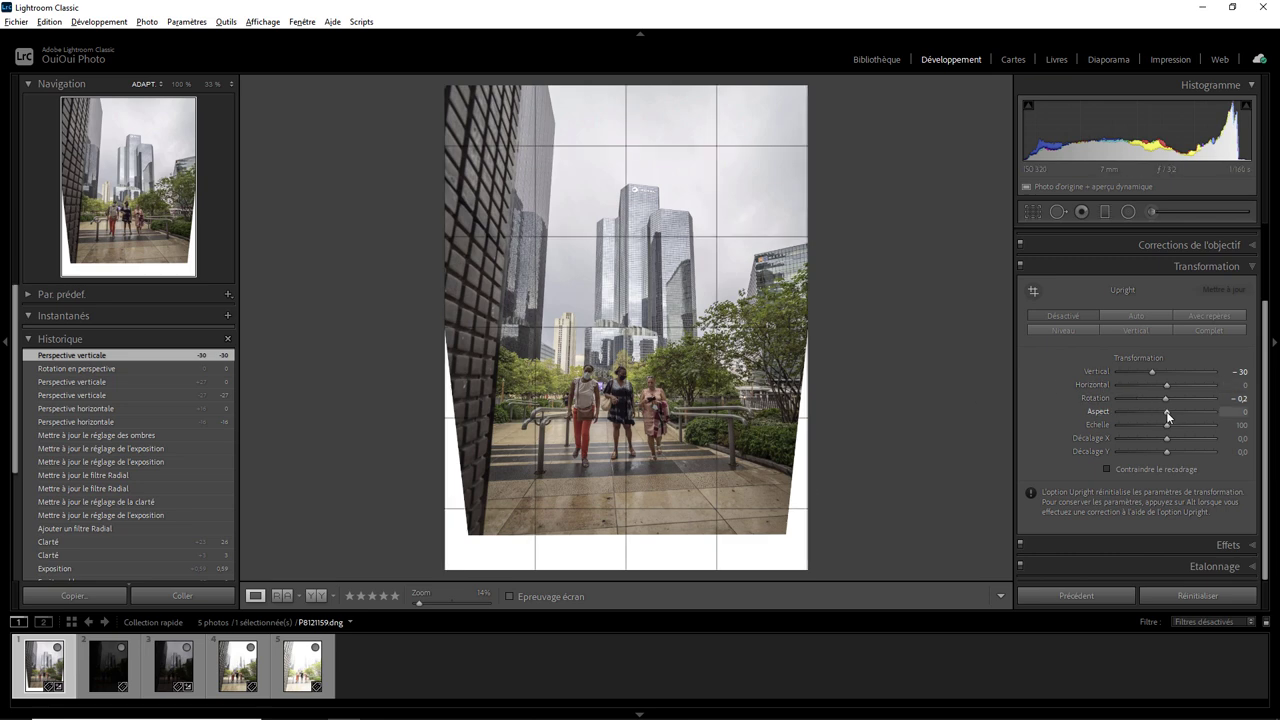
mouse_move(1167, 413)
mouse_down()
mouse_move(1182, 412)
mouse_move(1150, 412)
mouse_move(1174, 415)
mouse_up()
drag(1173, 410, 1170, 410)
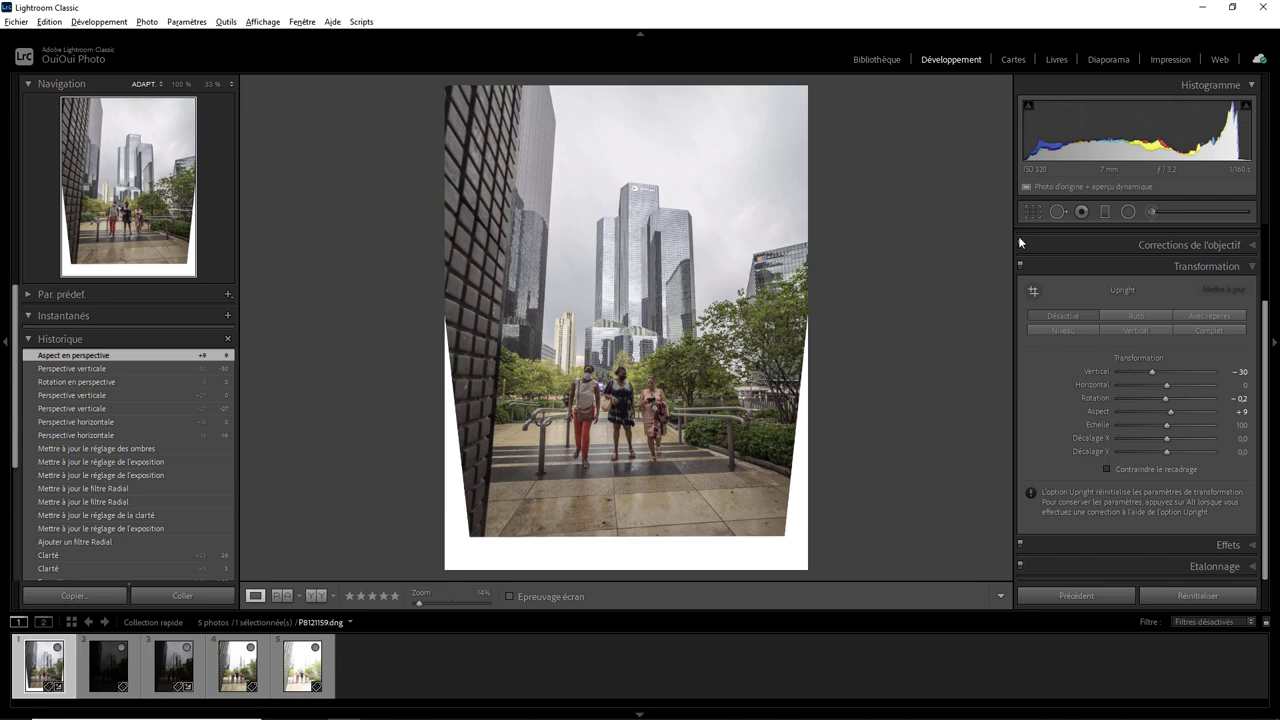
Step: Crop in from the left, lower right and top, keeping the original ratio, to trim the blank edges
click(1032, 211)
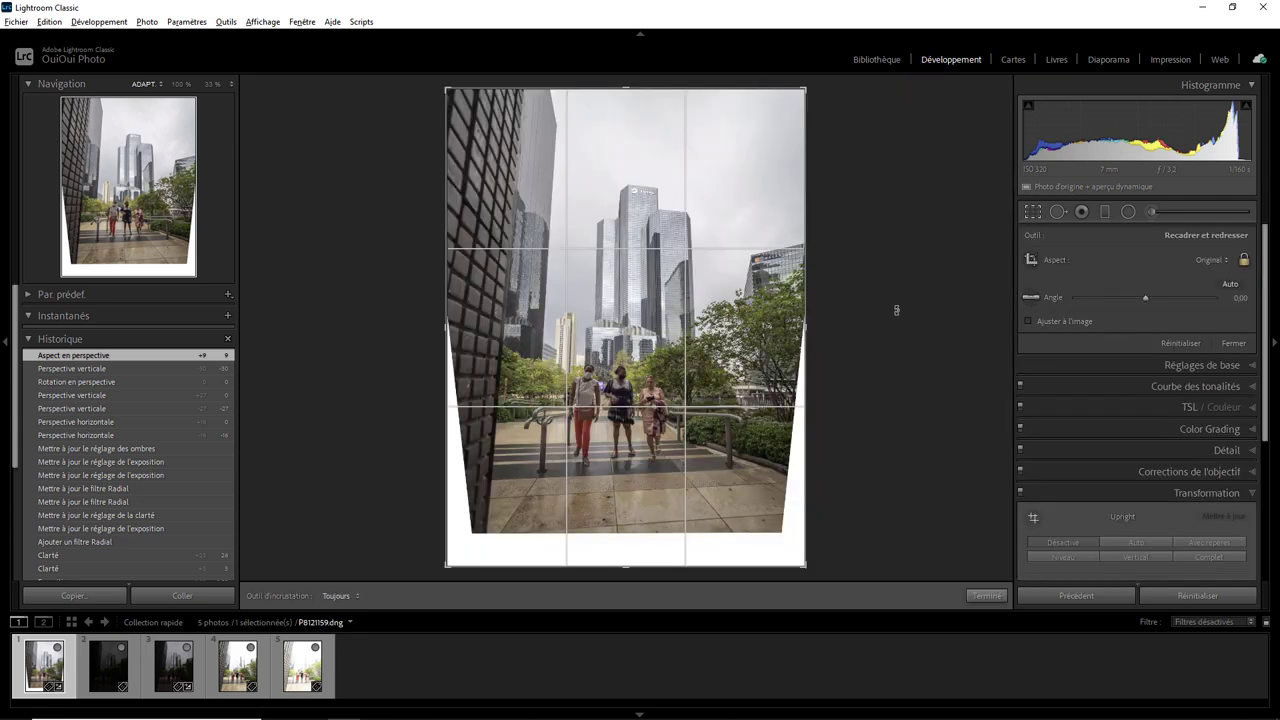
drag(449, 567, 470, 566)
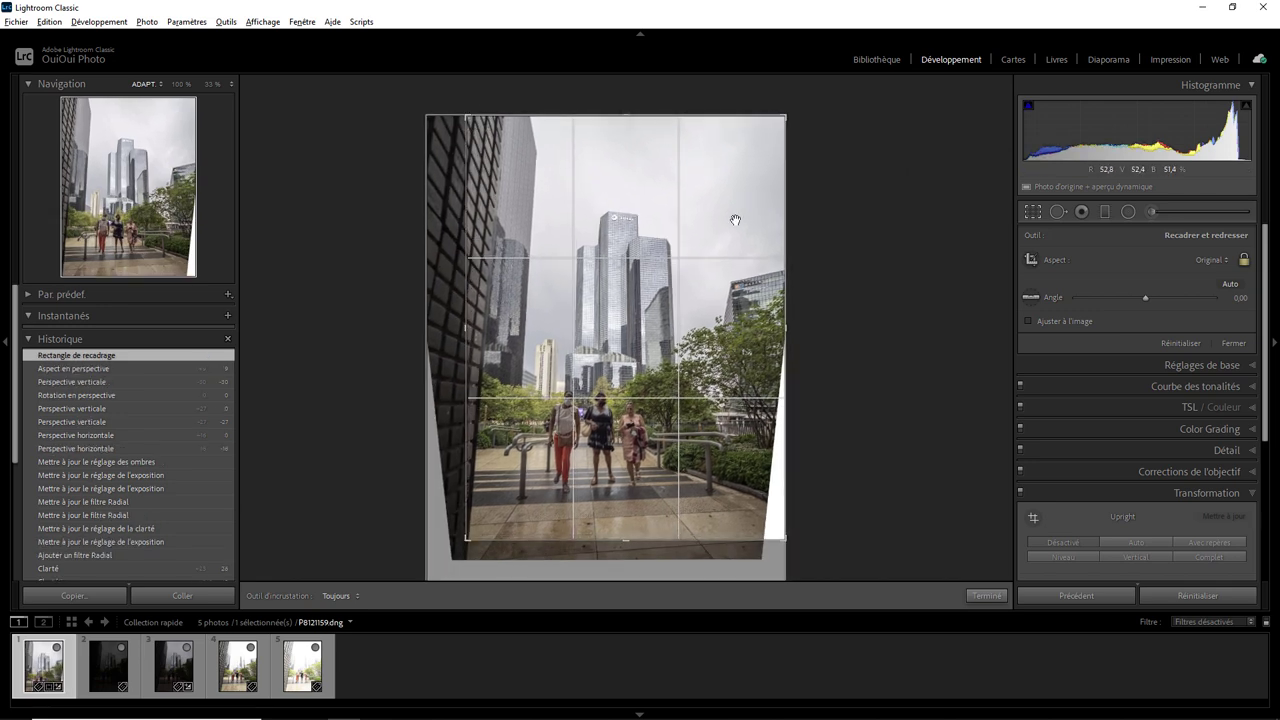
drag(783, 540, 772, 535)
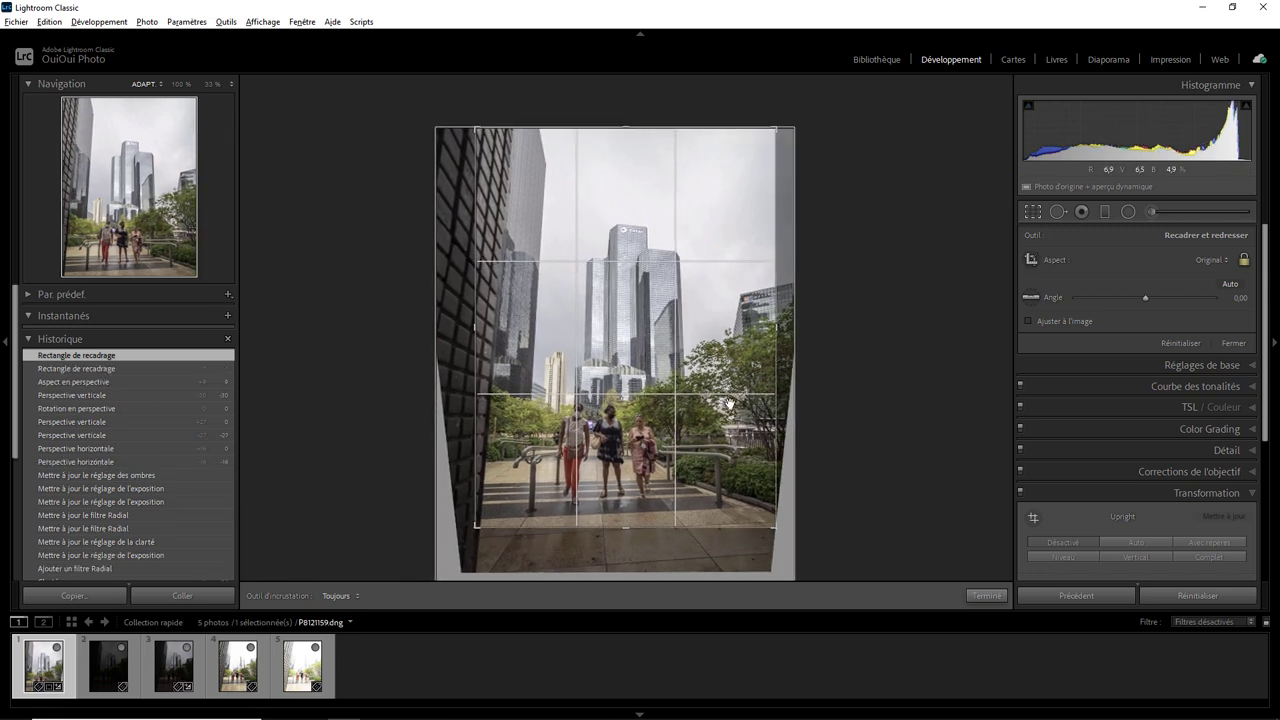
drag(714, 370, 717, 331)
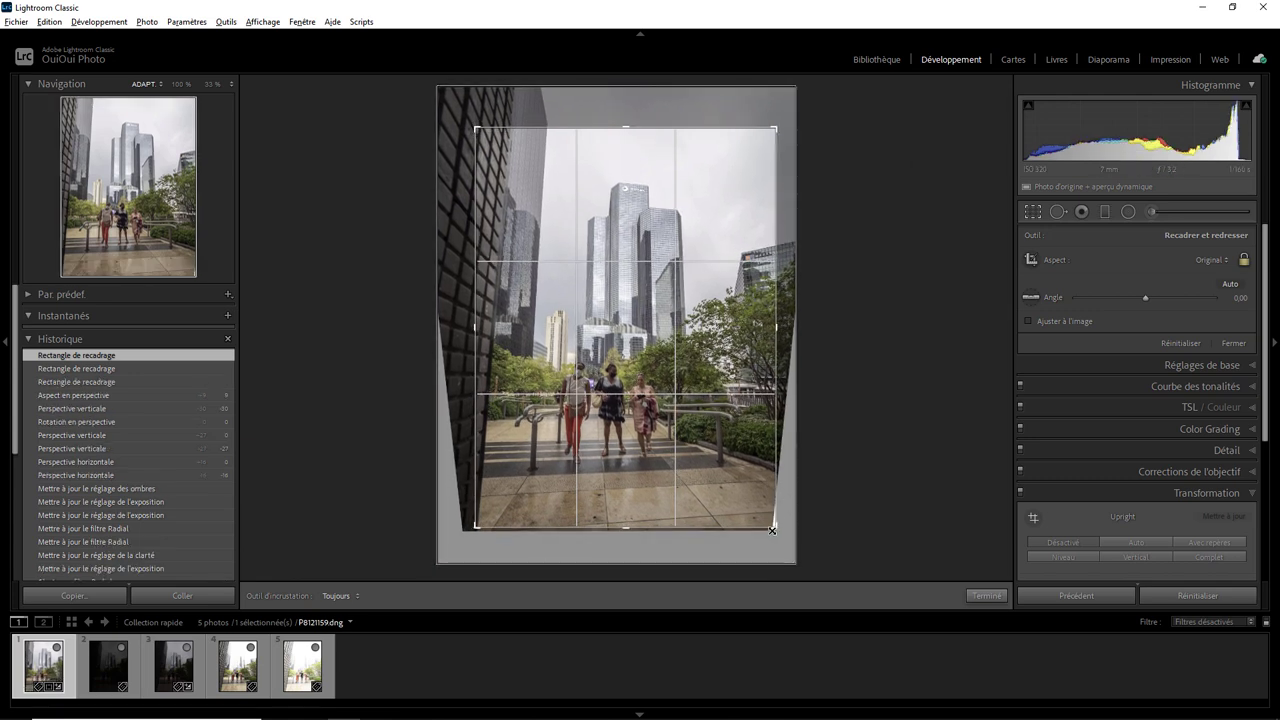
drag(775, 525, 790, 510)
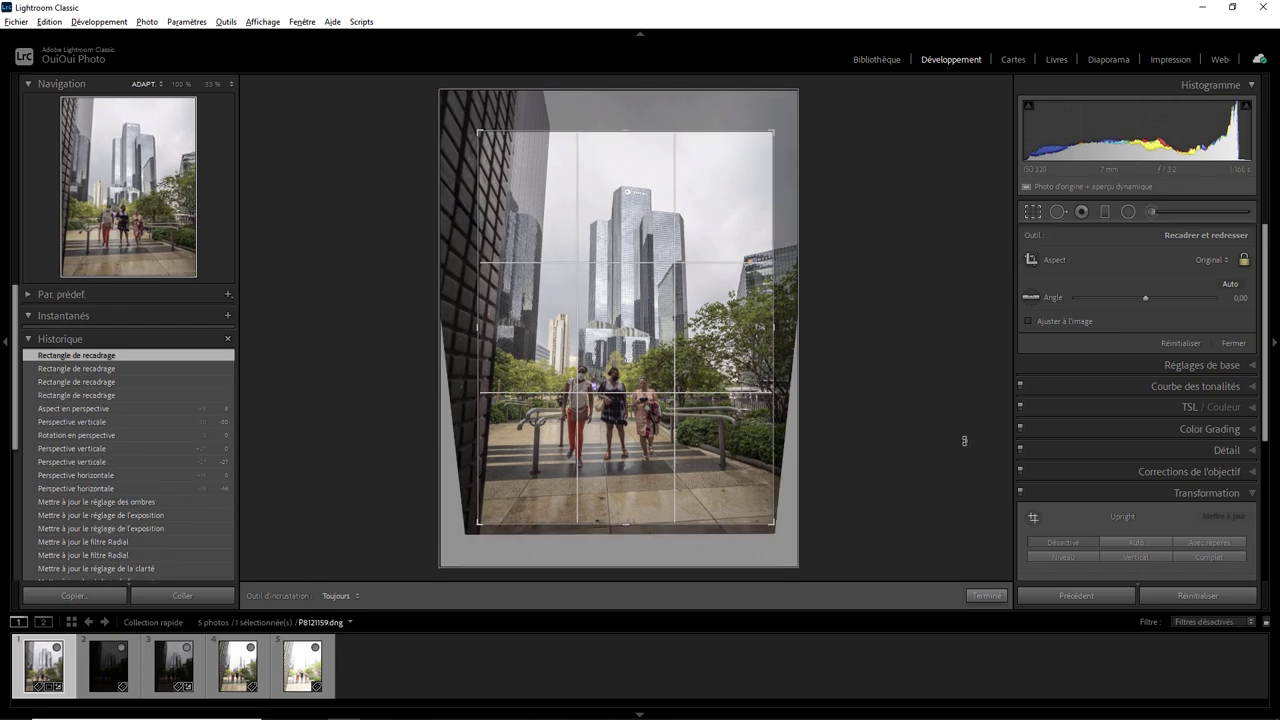
Step: Lock the crop to 2 x 3 and adjust corners and photo position to centre towers and walkers
click(1209, 262)
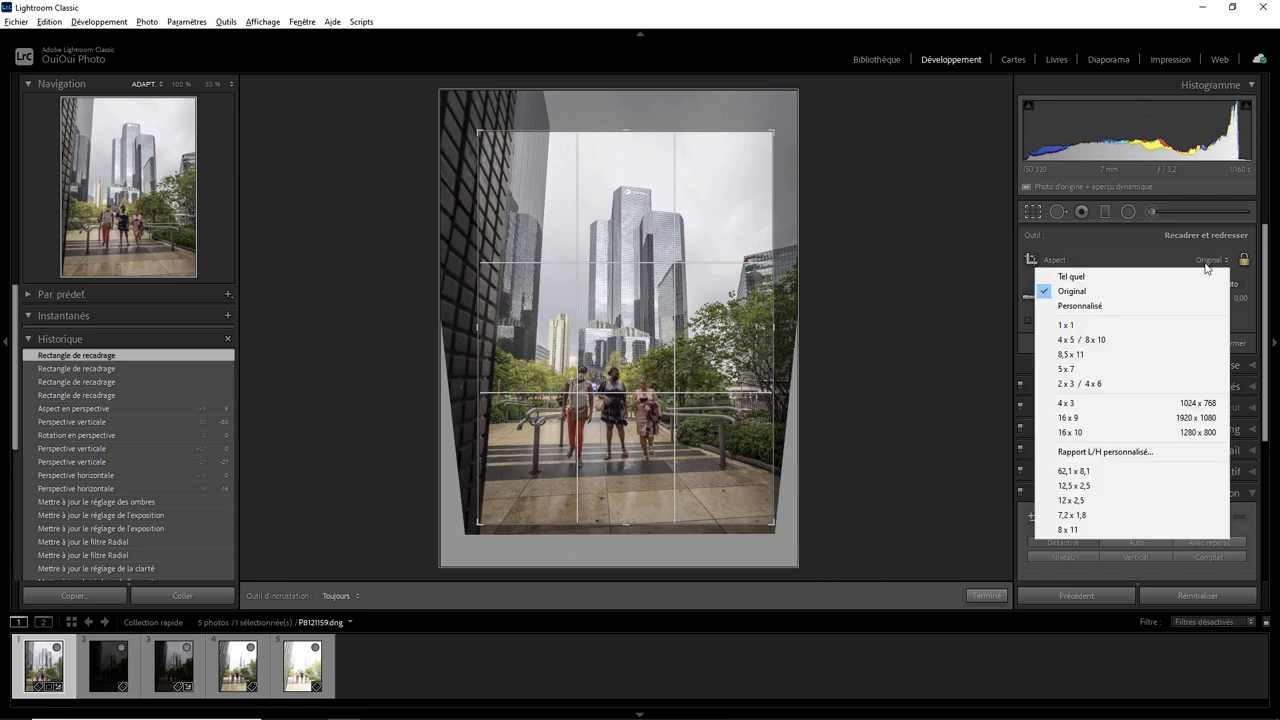
click(1100, 384)
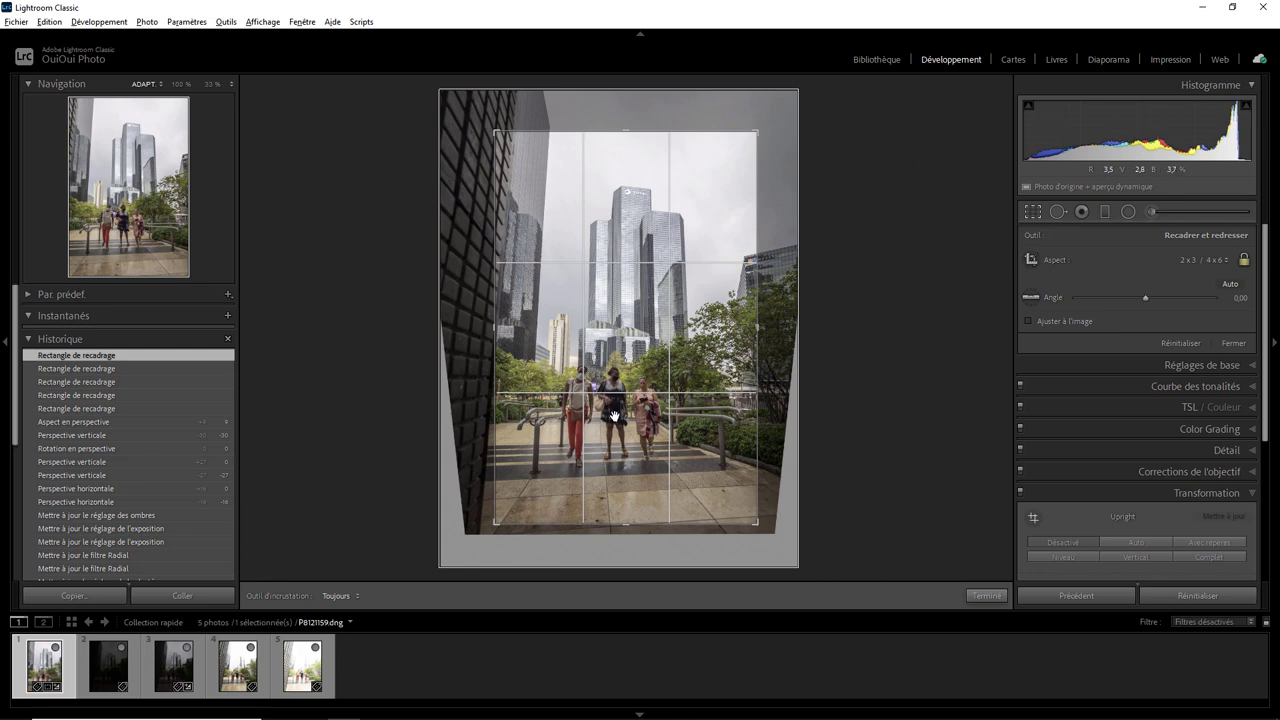
drag(614, 415, 613, 409)
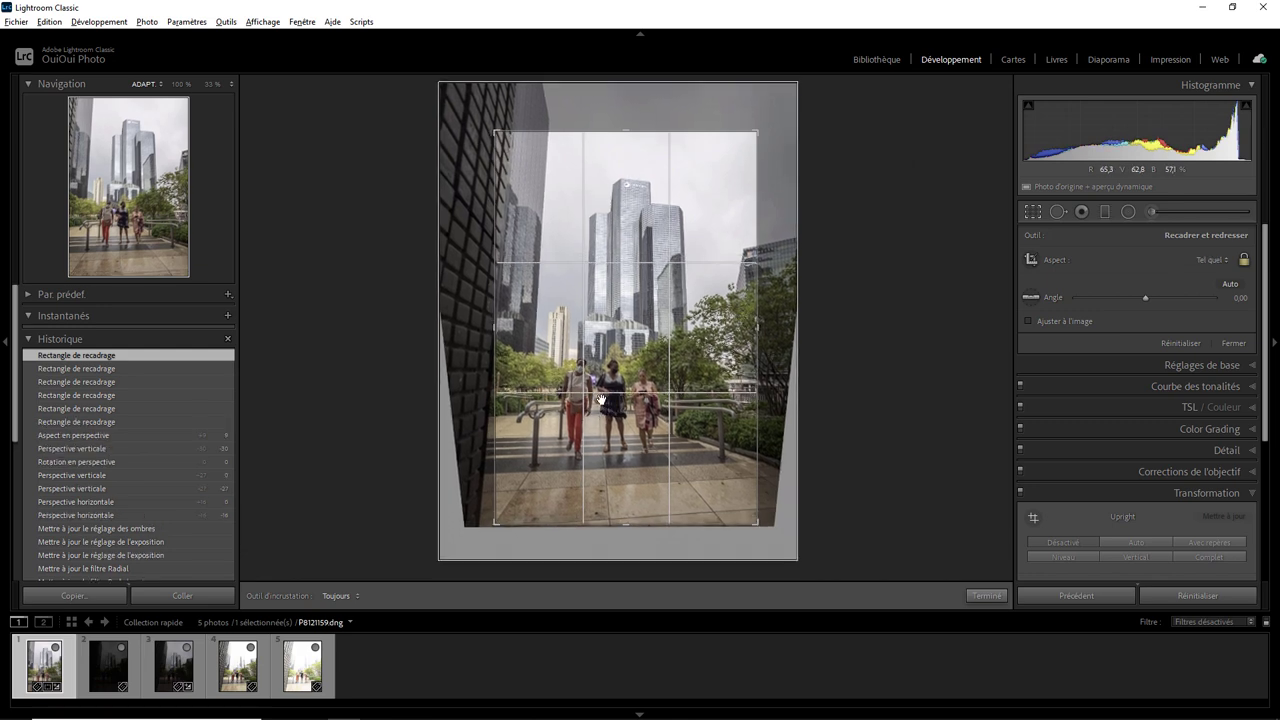
drag(496, 132, 512, 155)
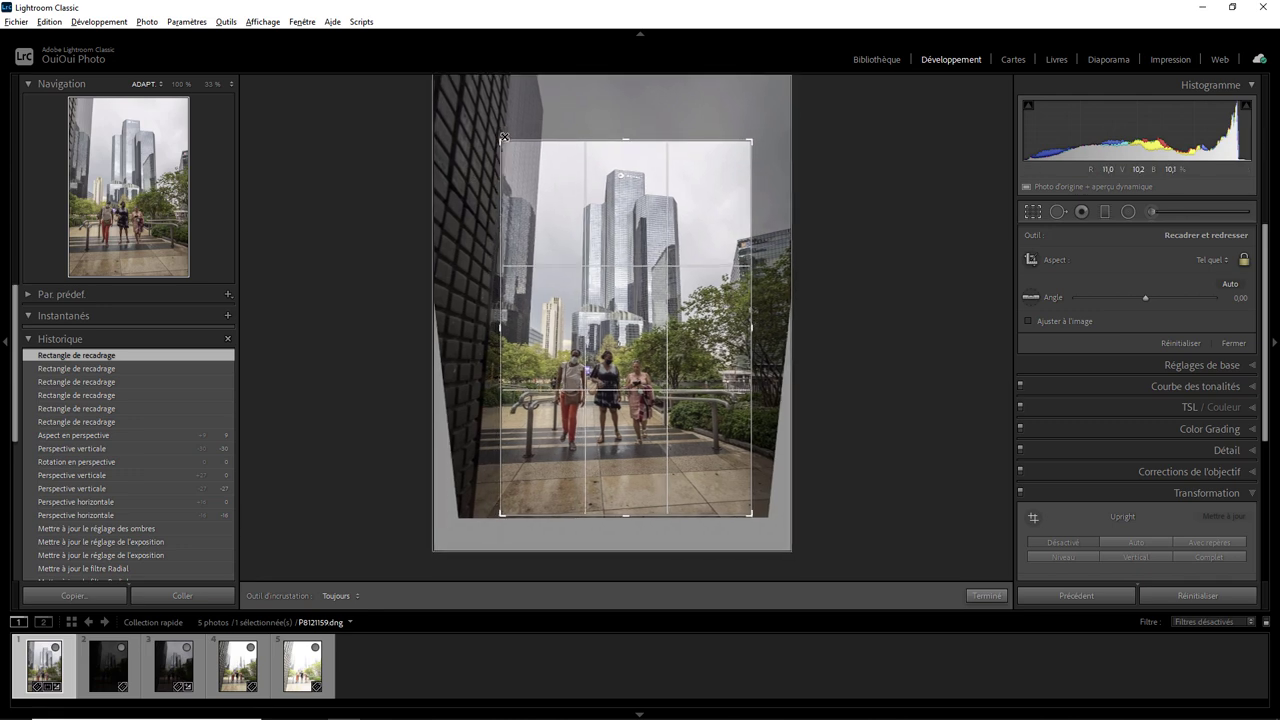
drag(629, 281, 634, 307)
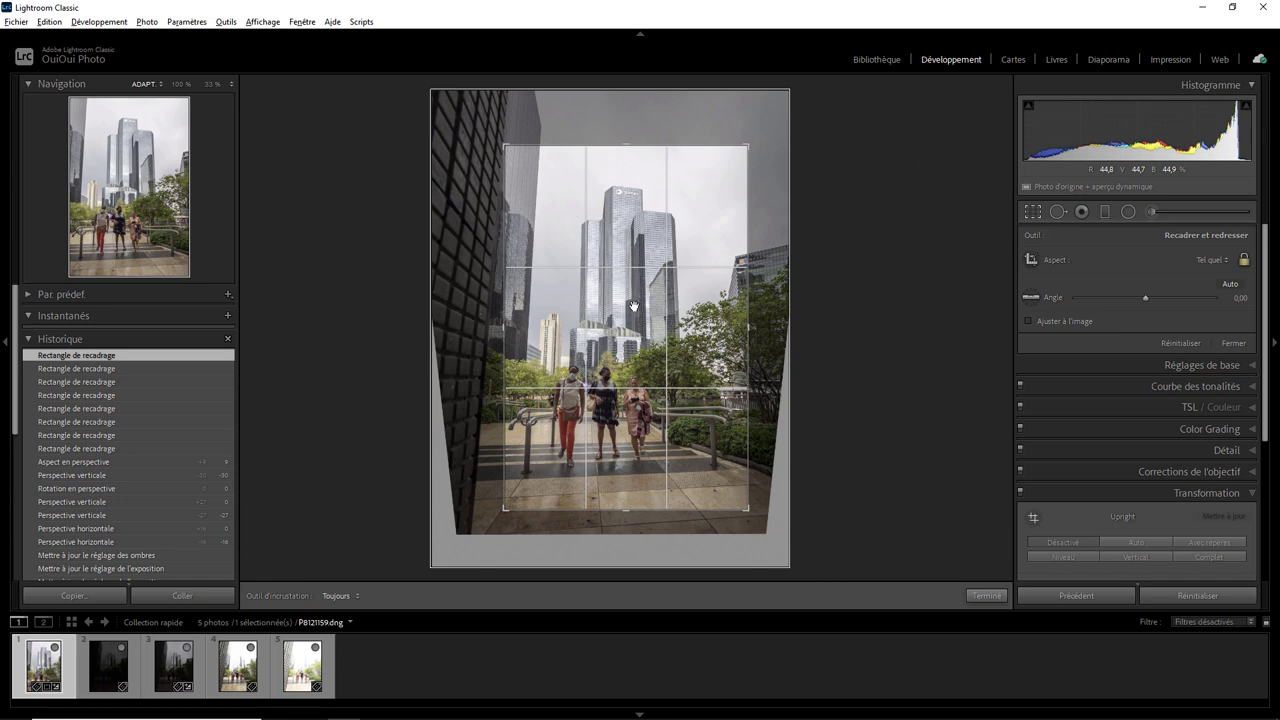
drag(633, 305, 634, 310)
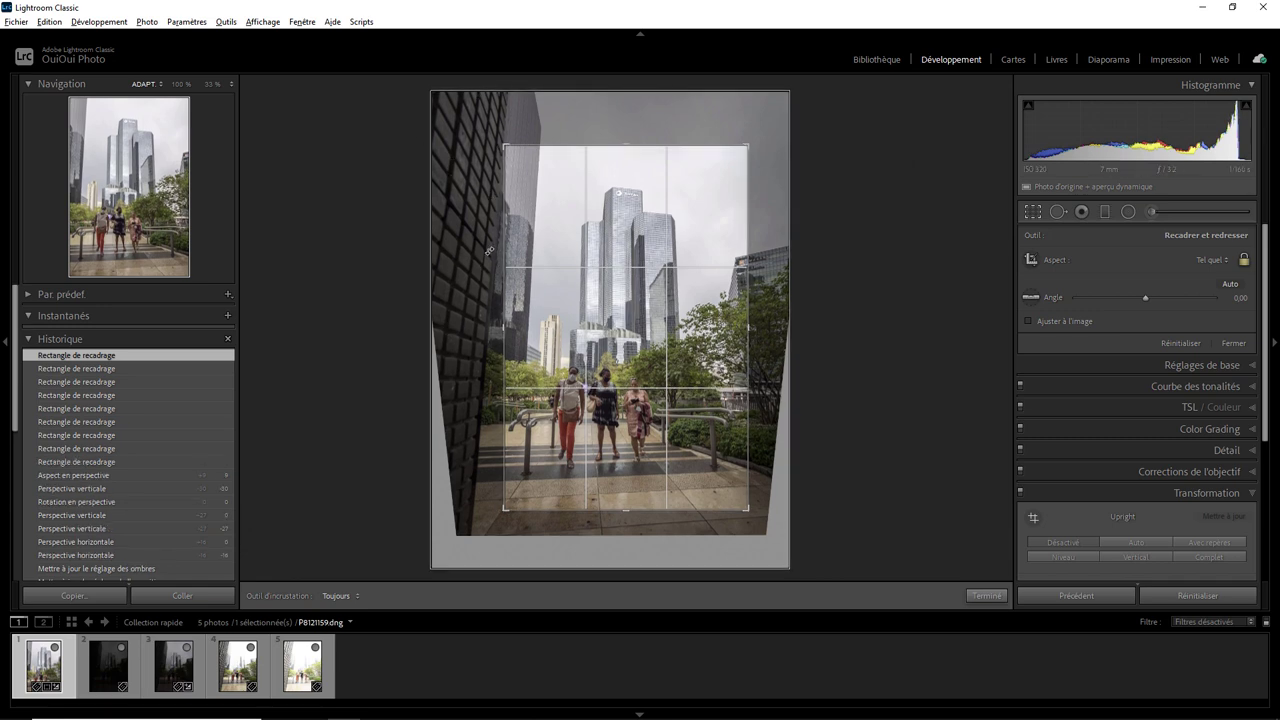
drag(502, 148, 475, 133)
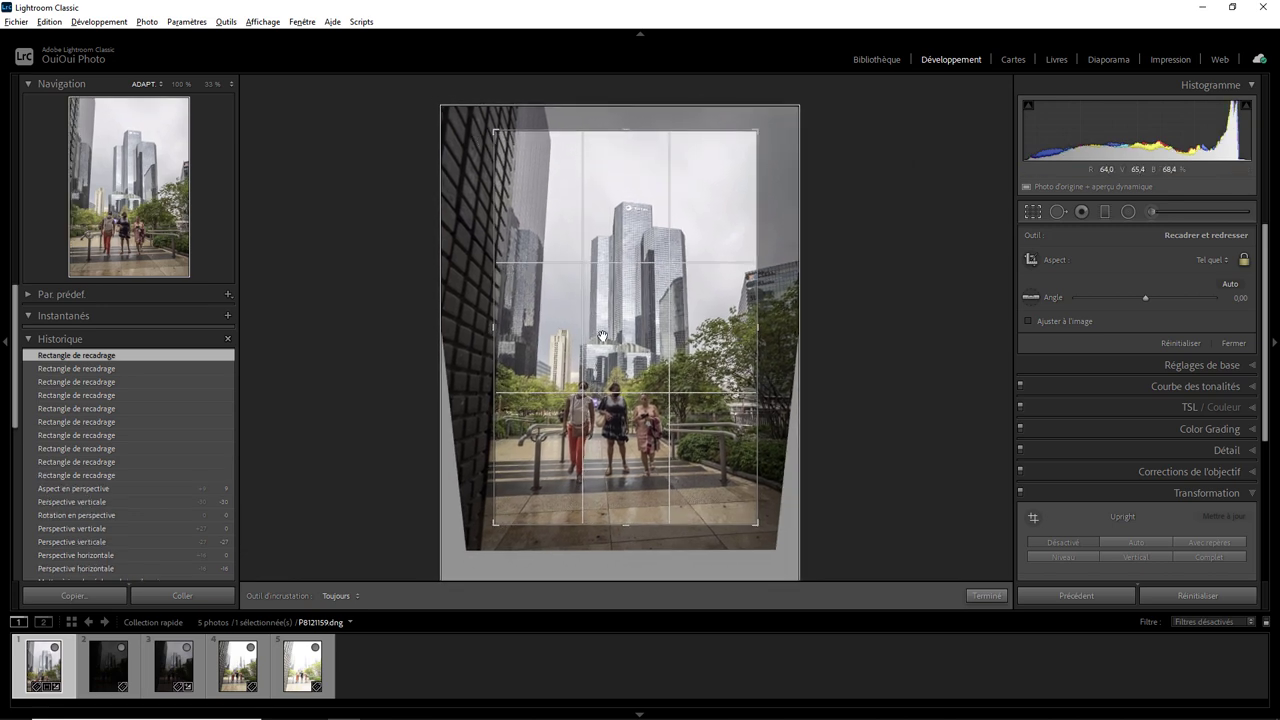
drag(605, 338, 613, 342)
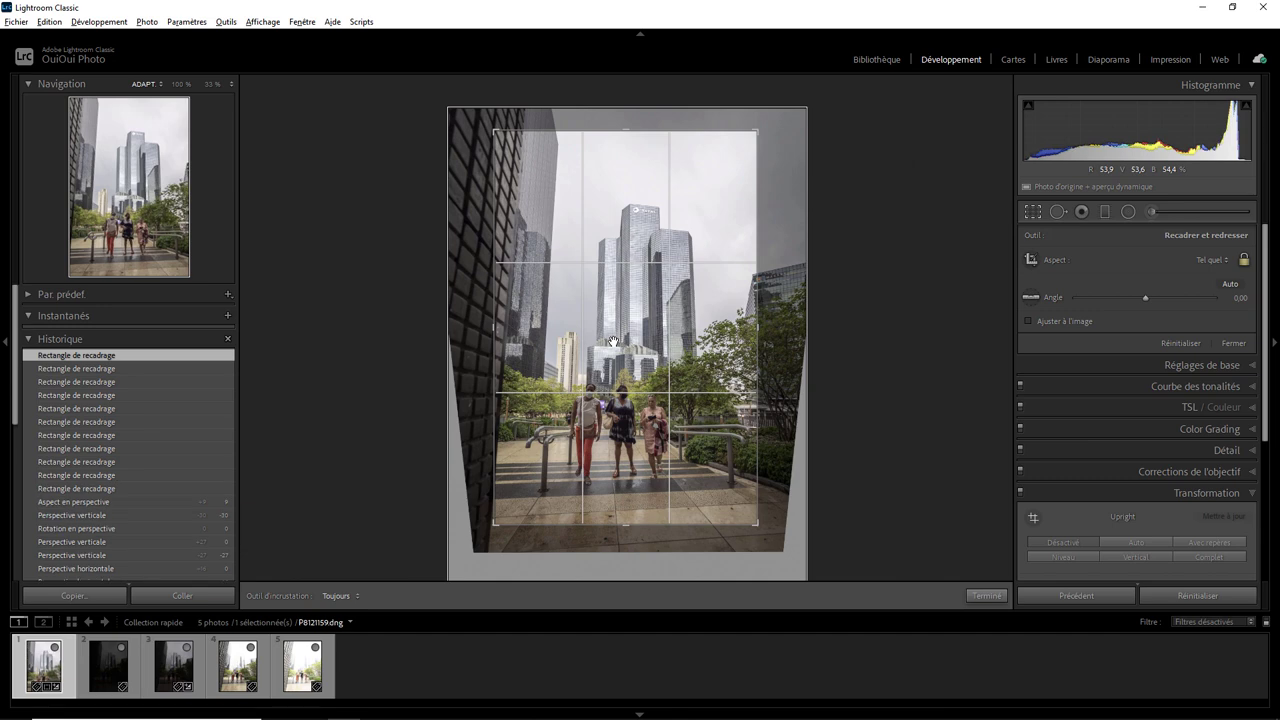
drag(613, 342, 613, 339)
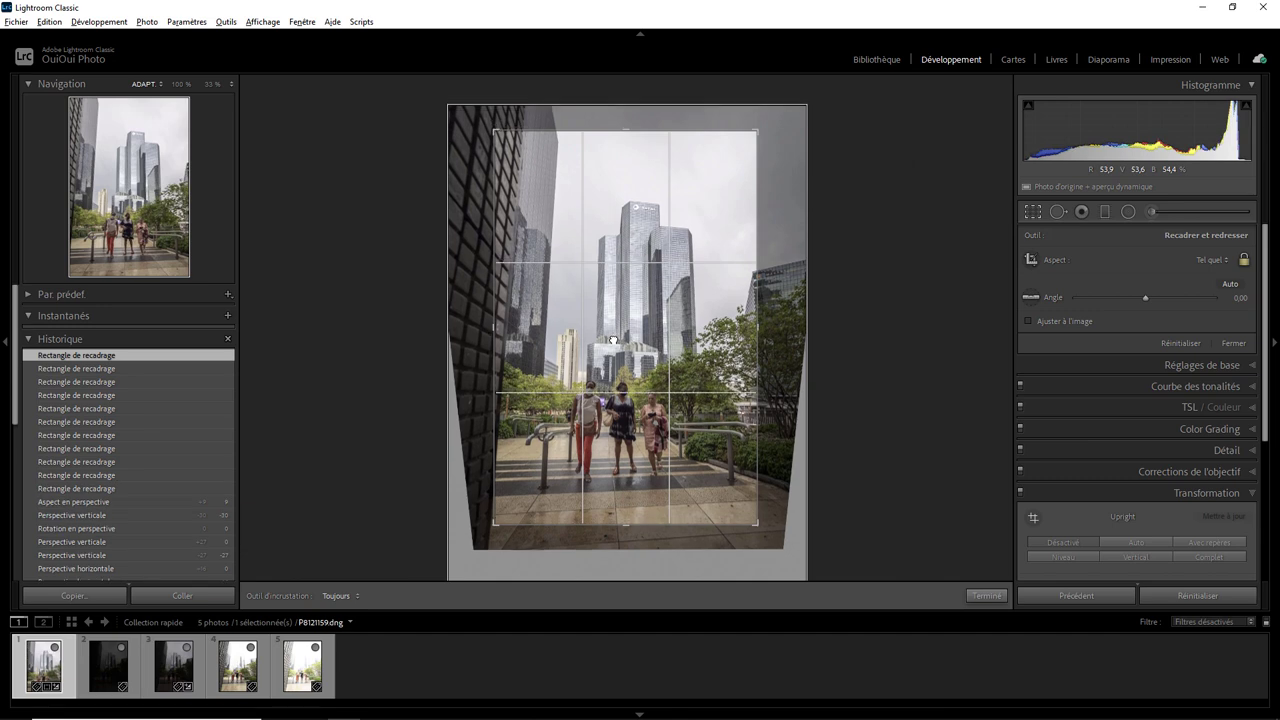
Step: Commit the 2 x 3 portrait crop of the straightened towers and walkers
click(987, 596)
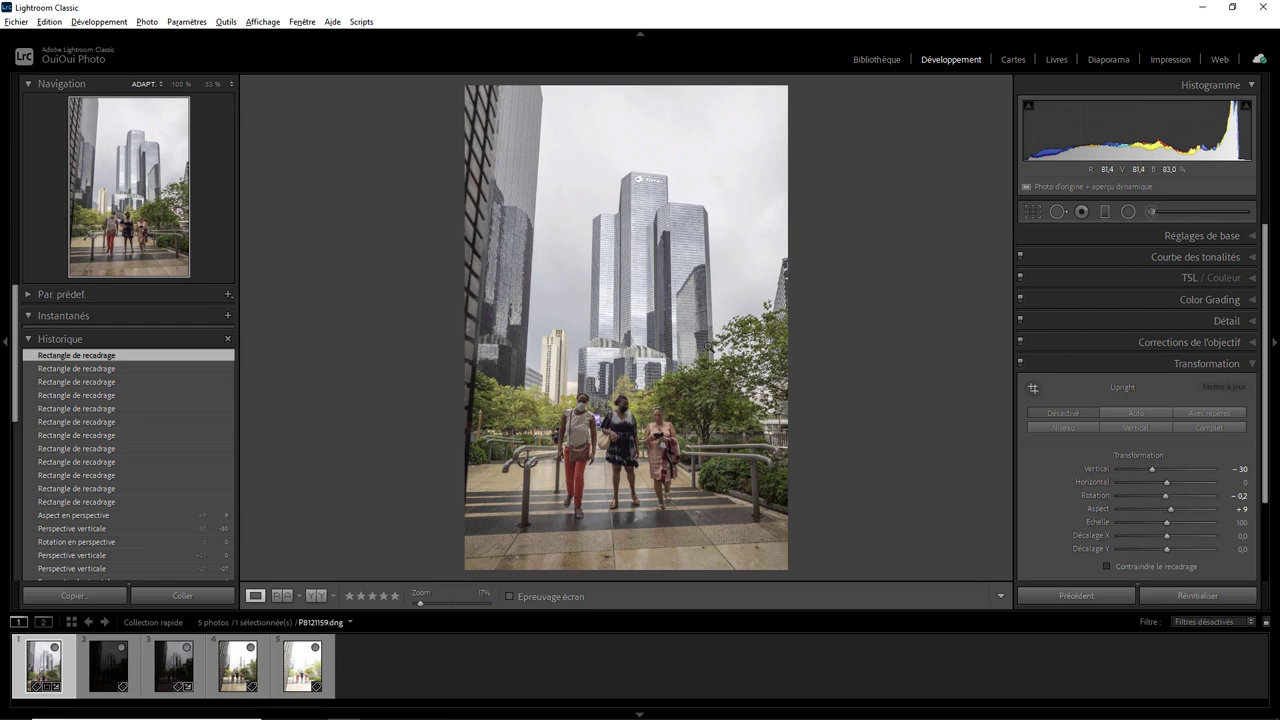
Step: Extend the crop's bottom-right and top-right corners outward and reapply it
click(1030, 212)
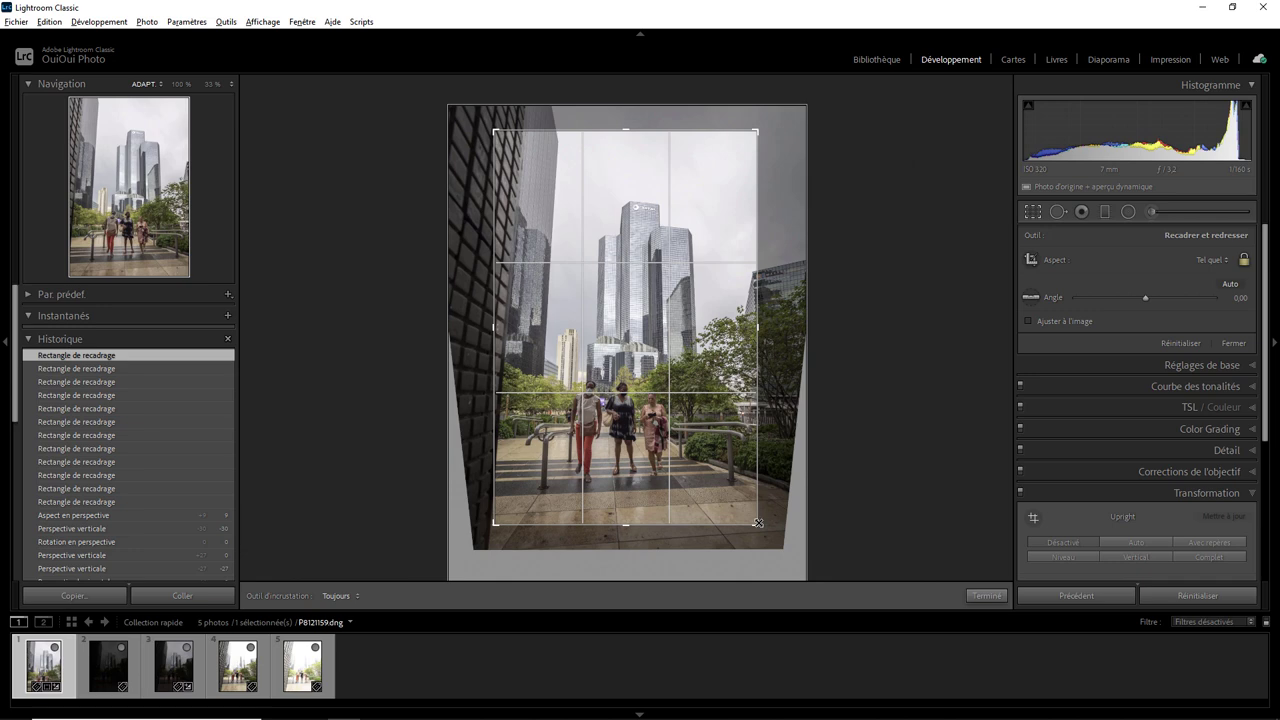
drag(757, 522, 770, 534)
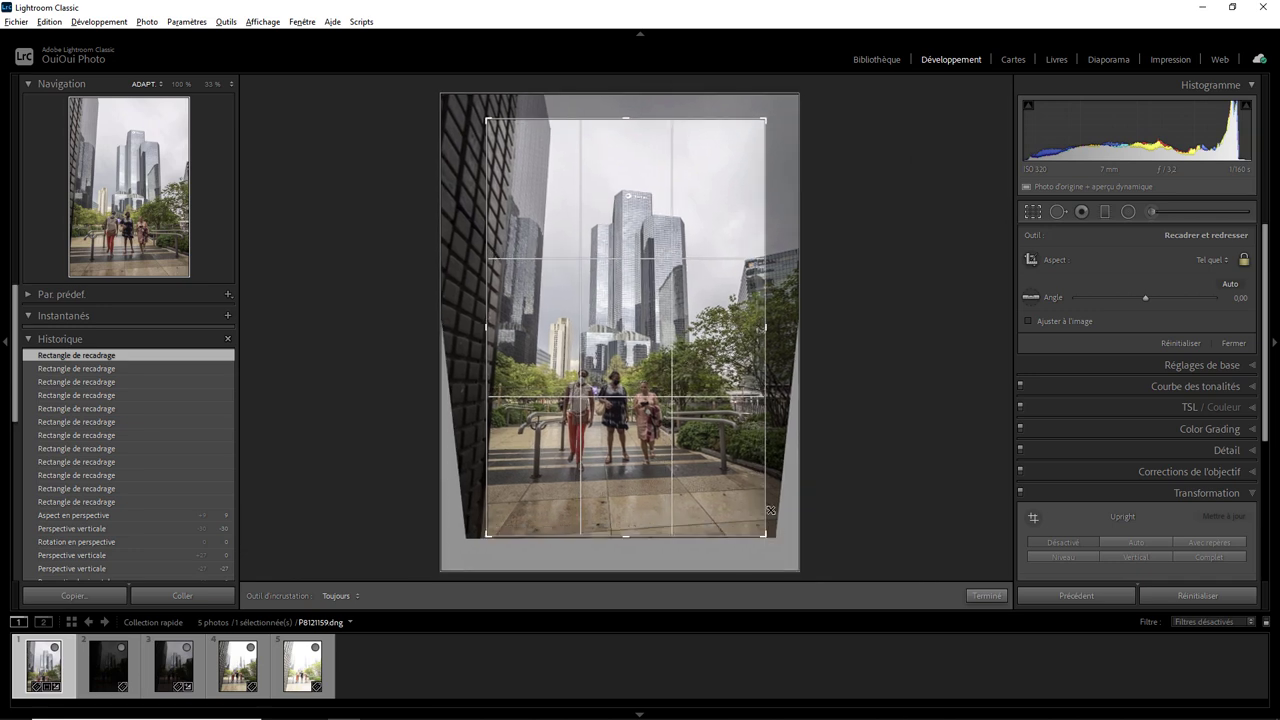
drag(766, 119, 776, 110)
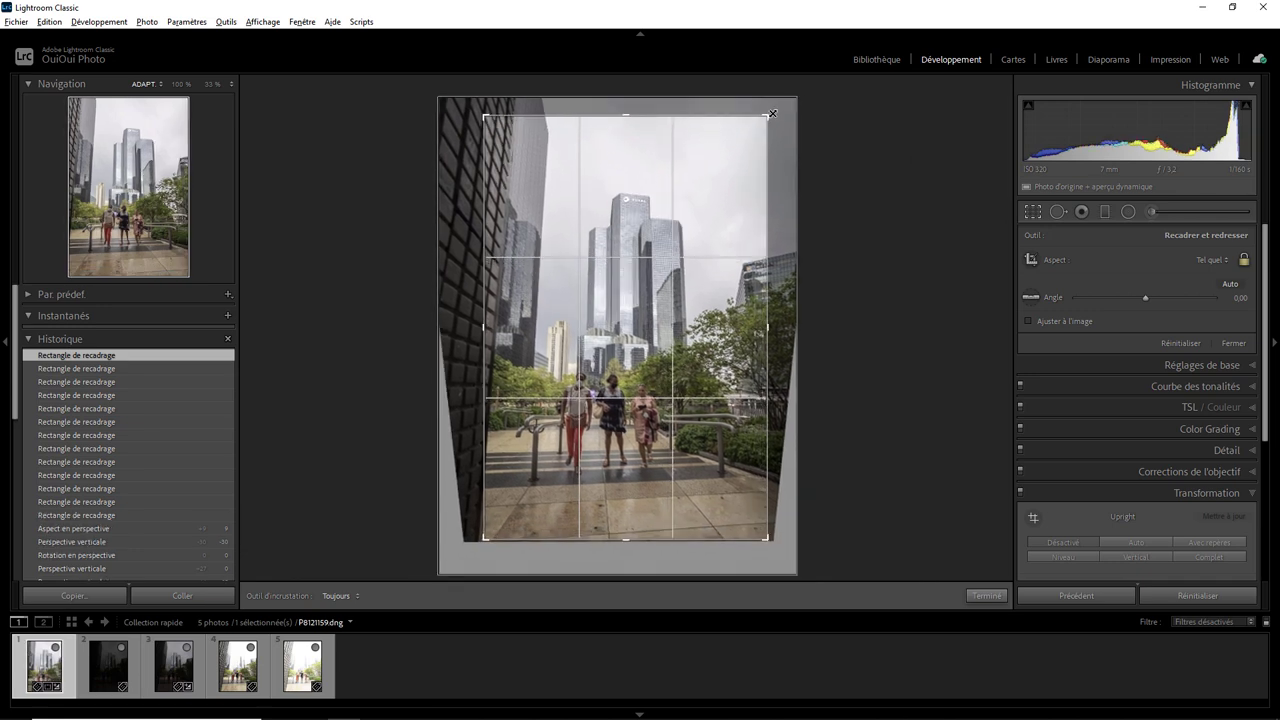
click(988, 595)
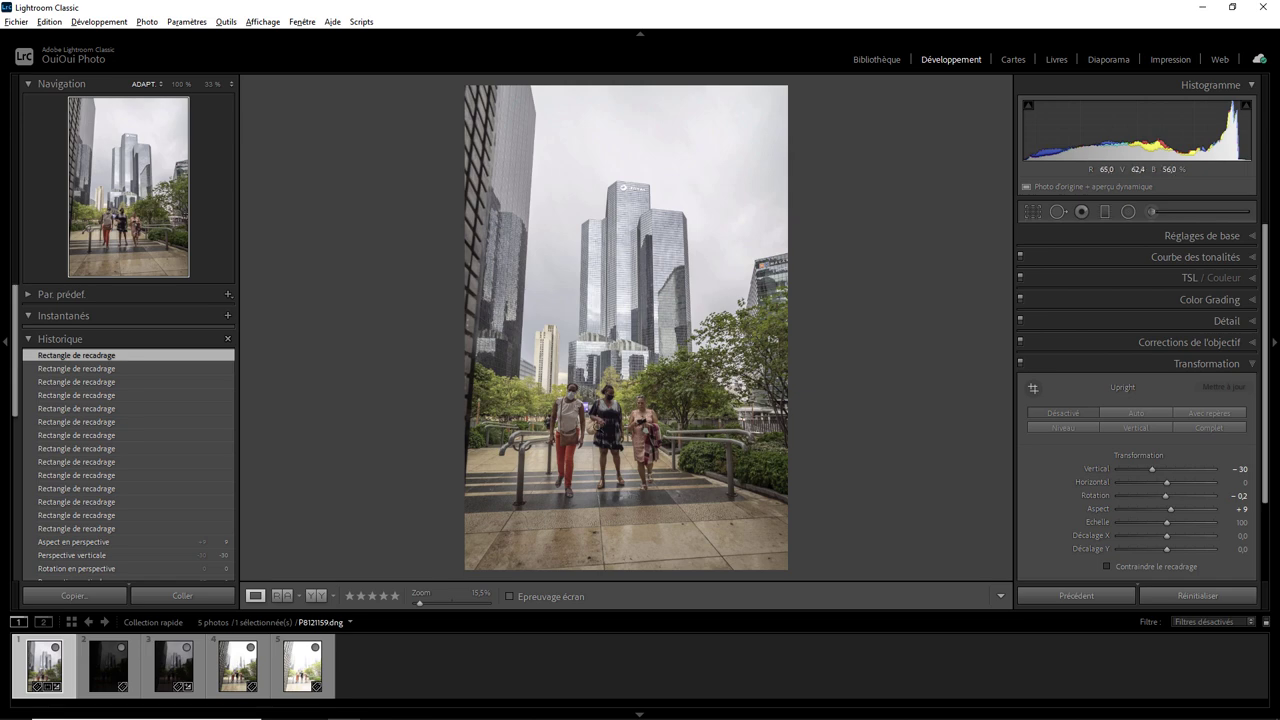
Step: Add a graduated filter over the lower photo with slightly lowered exposure and a longer transition
click(1105, 211)
drag(603, 381, 600, 342)
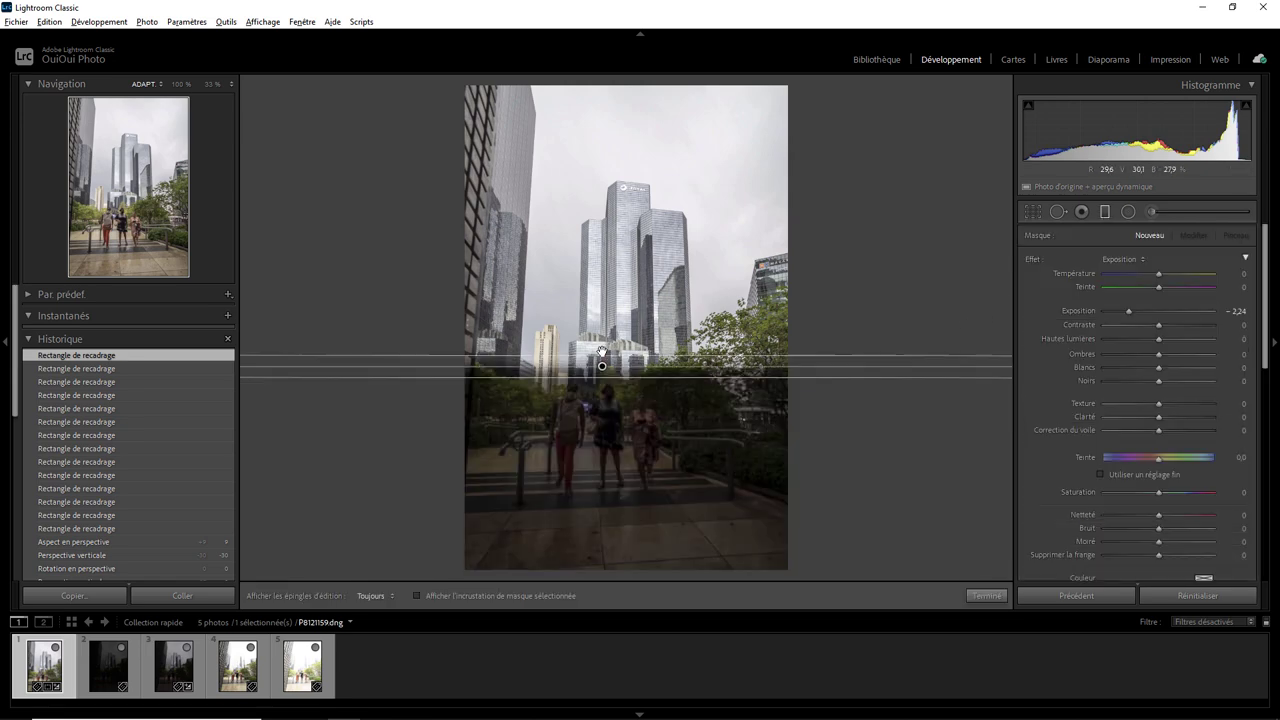
double_click(1033, 260)
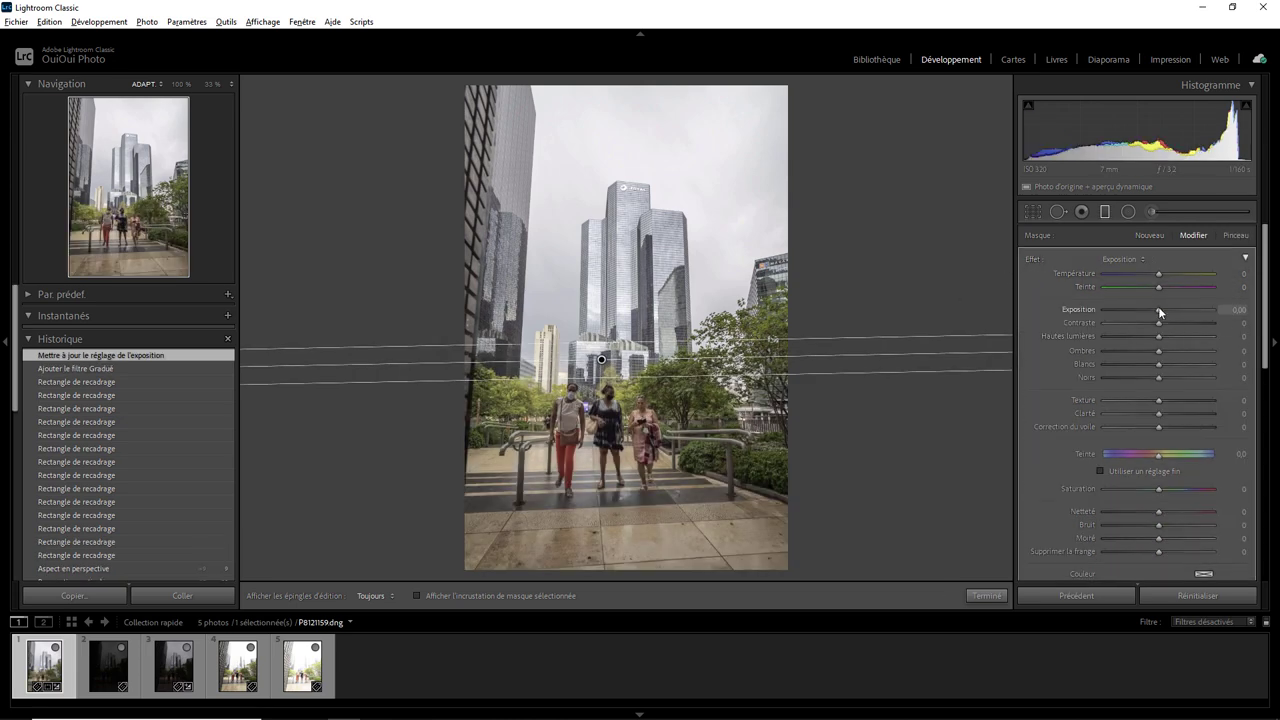
drag(1158, 308, 1160, 309)
drag(711, 380, 701, 403)
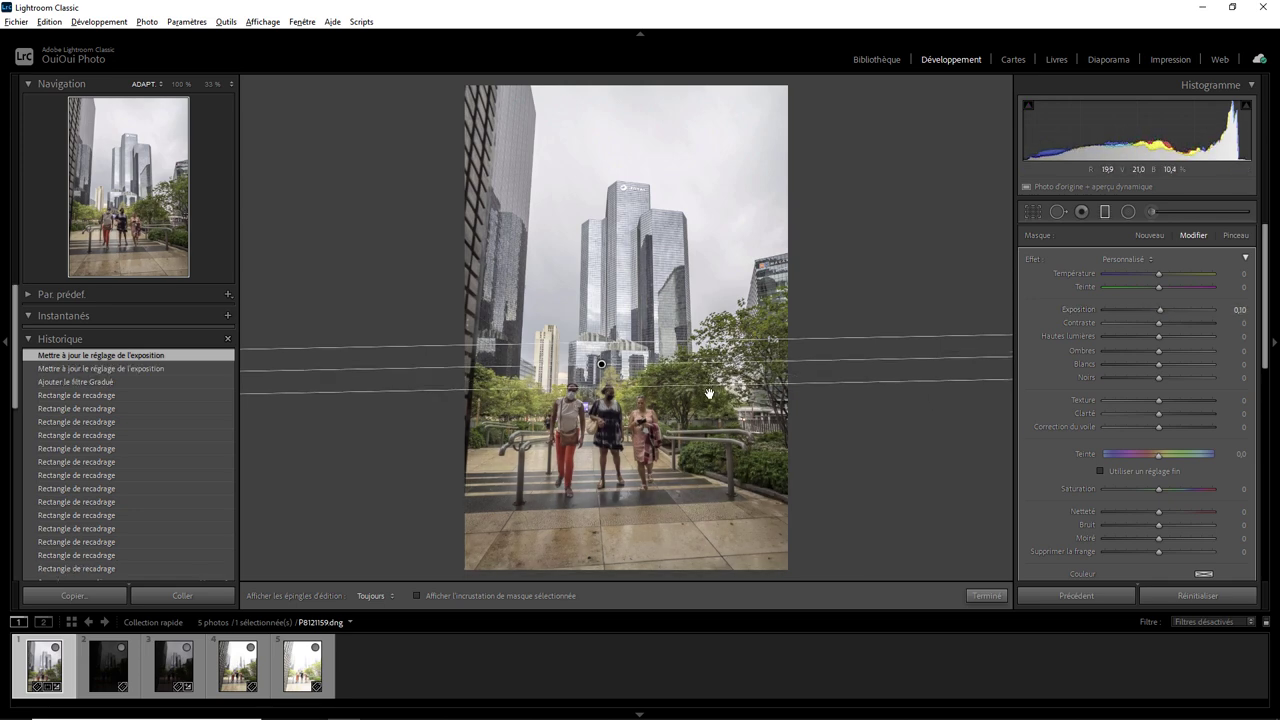
click(988, 595)
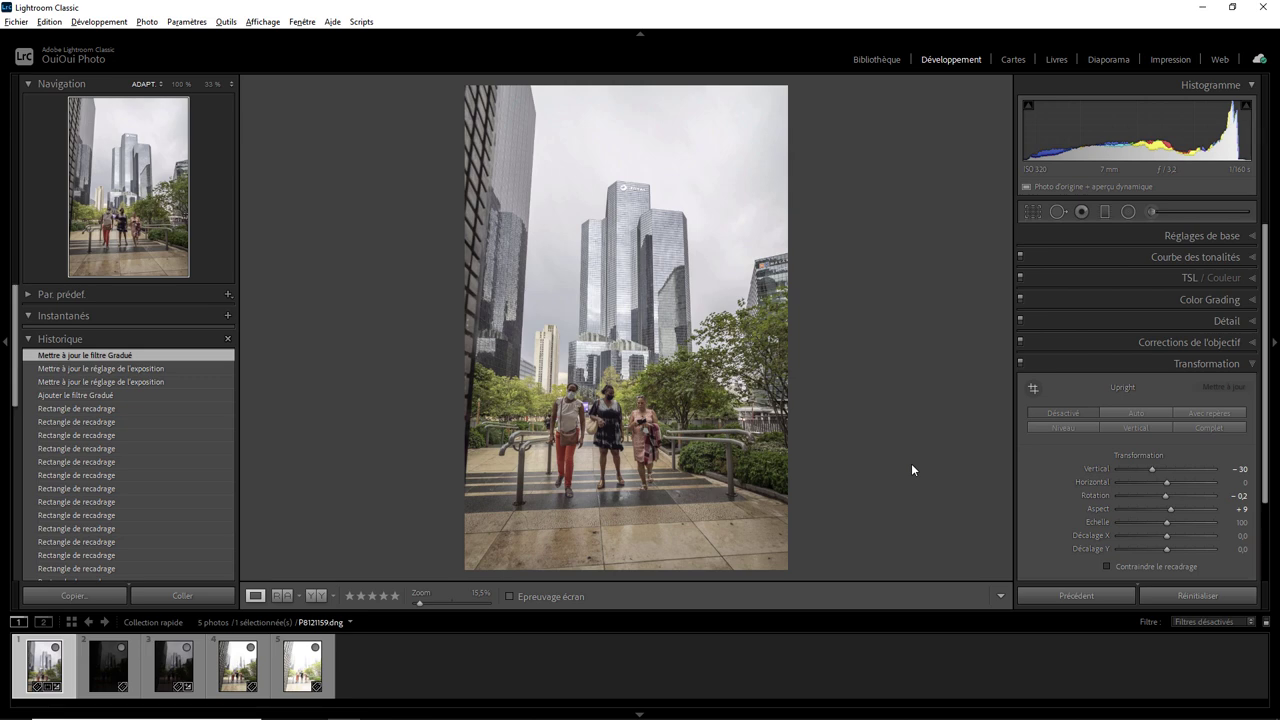
Step: Inspect the walkway, then the three walkers and glass buildings behind them at 100%
click(632, 494)
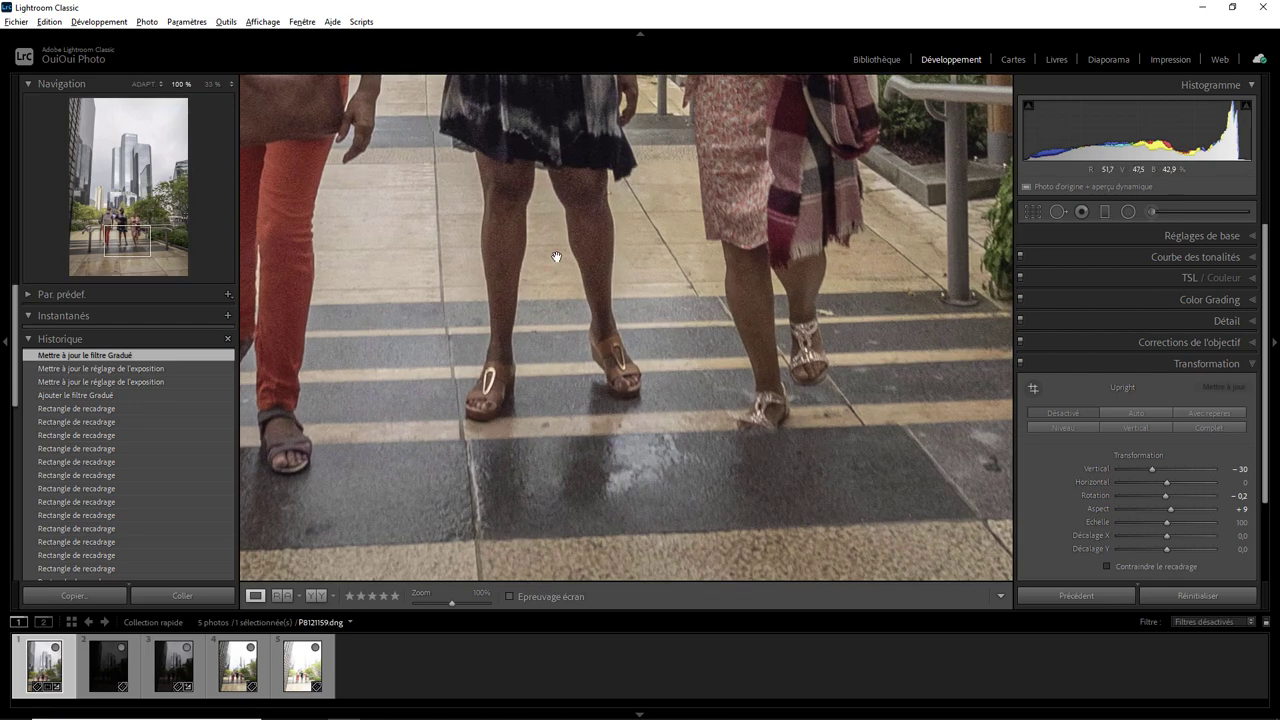
click(668, 322)
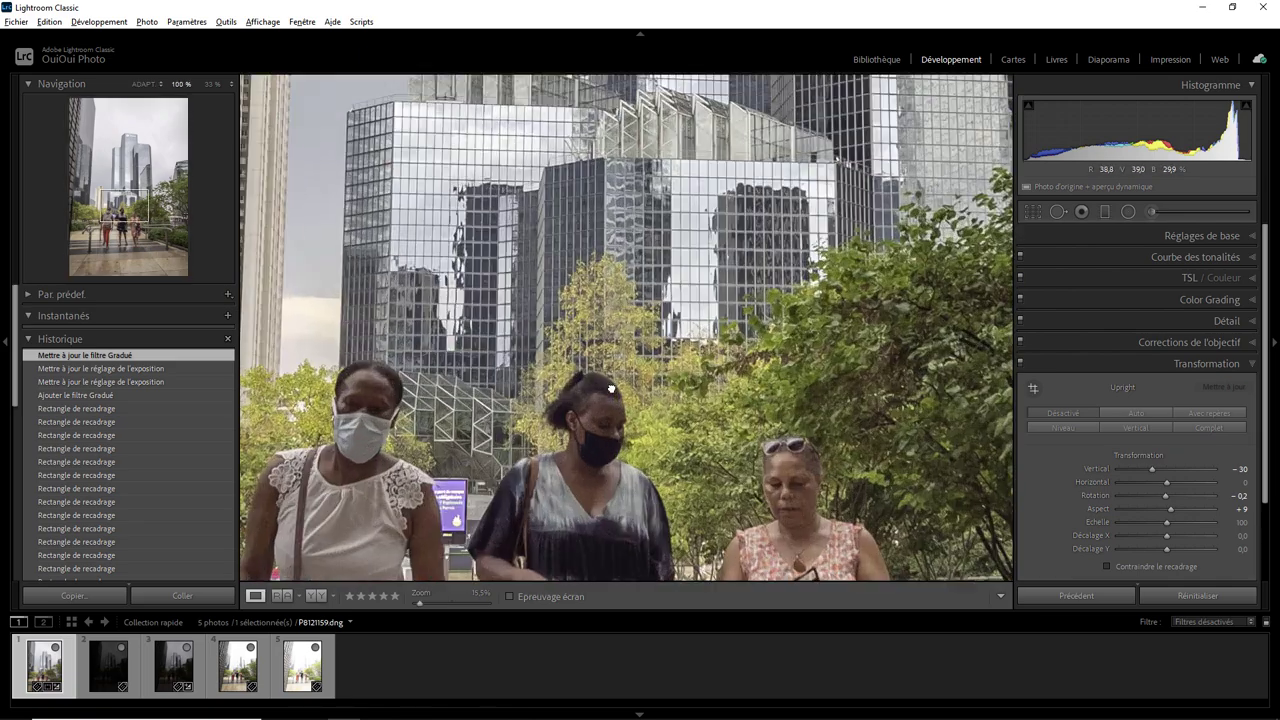
click(617, 390)
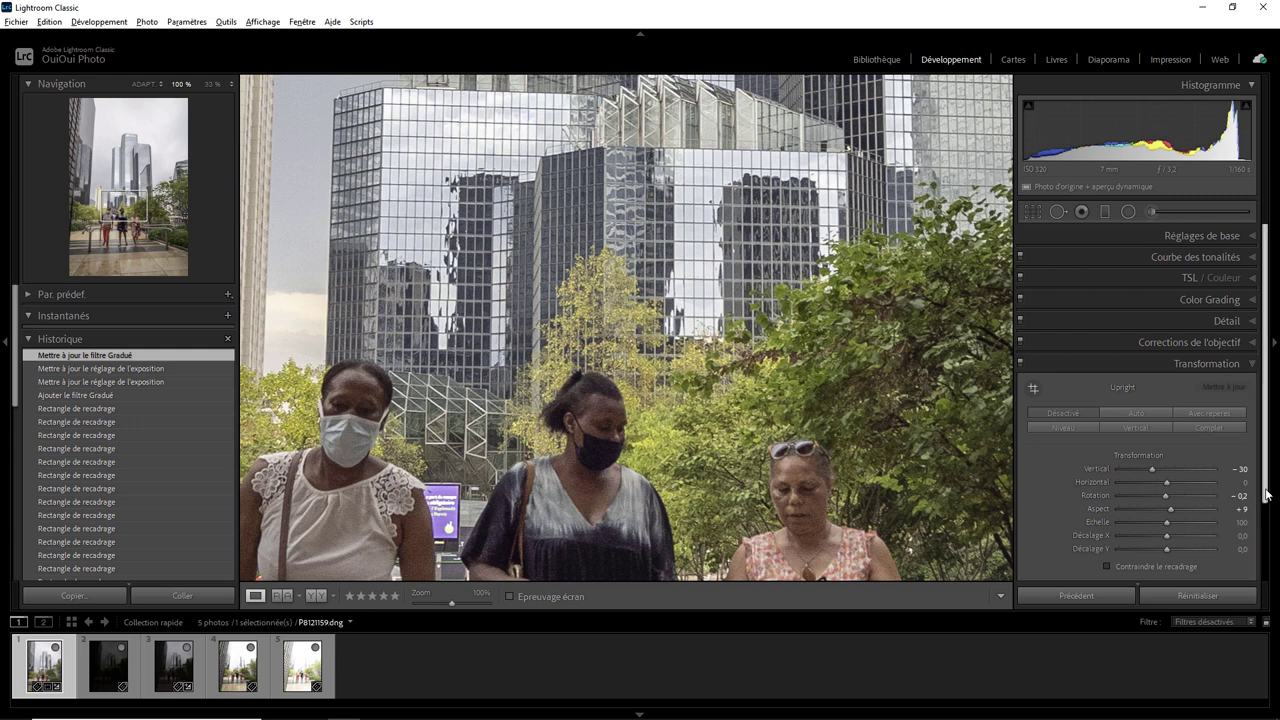
drag(1266, 494, 1270, 592)
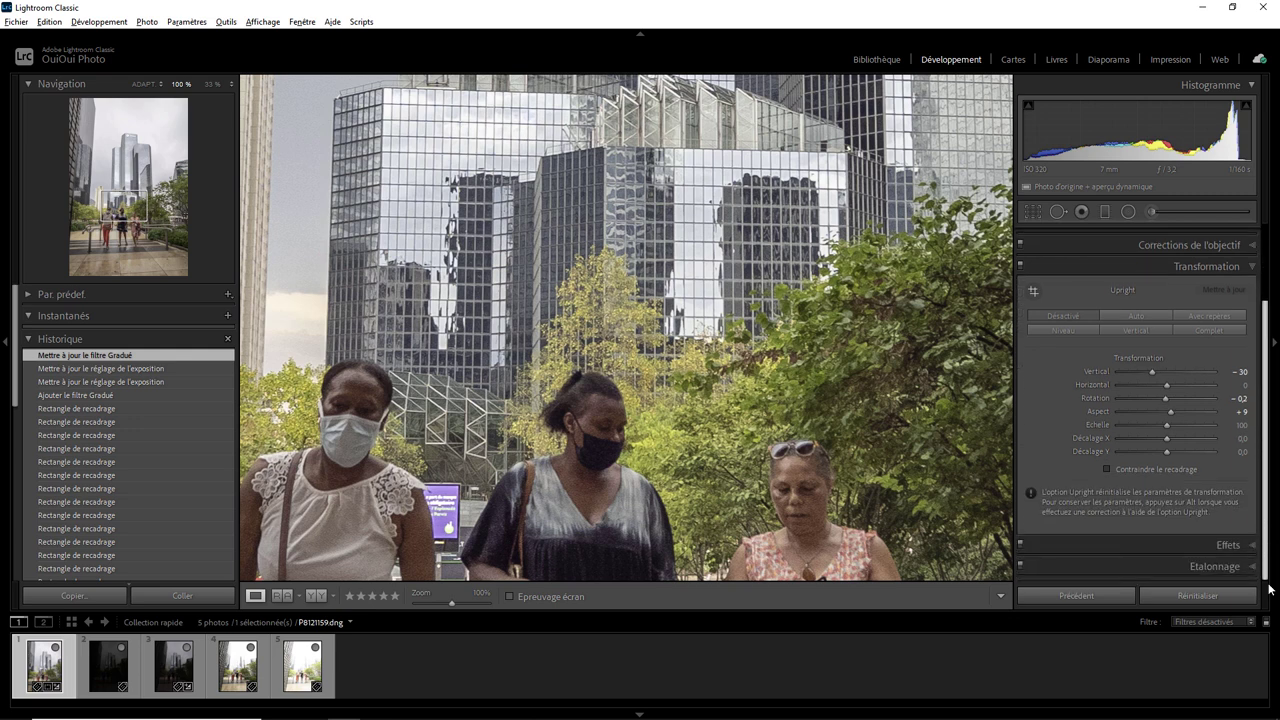
Step: Set Detail luminance noise reduction to 13
click(1250, 266)
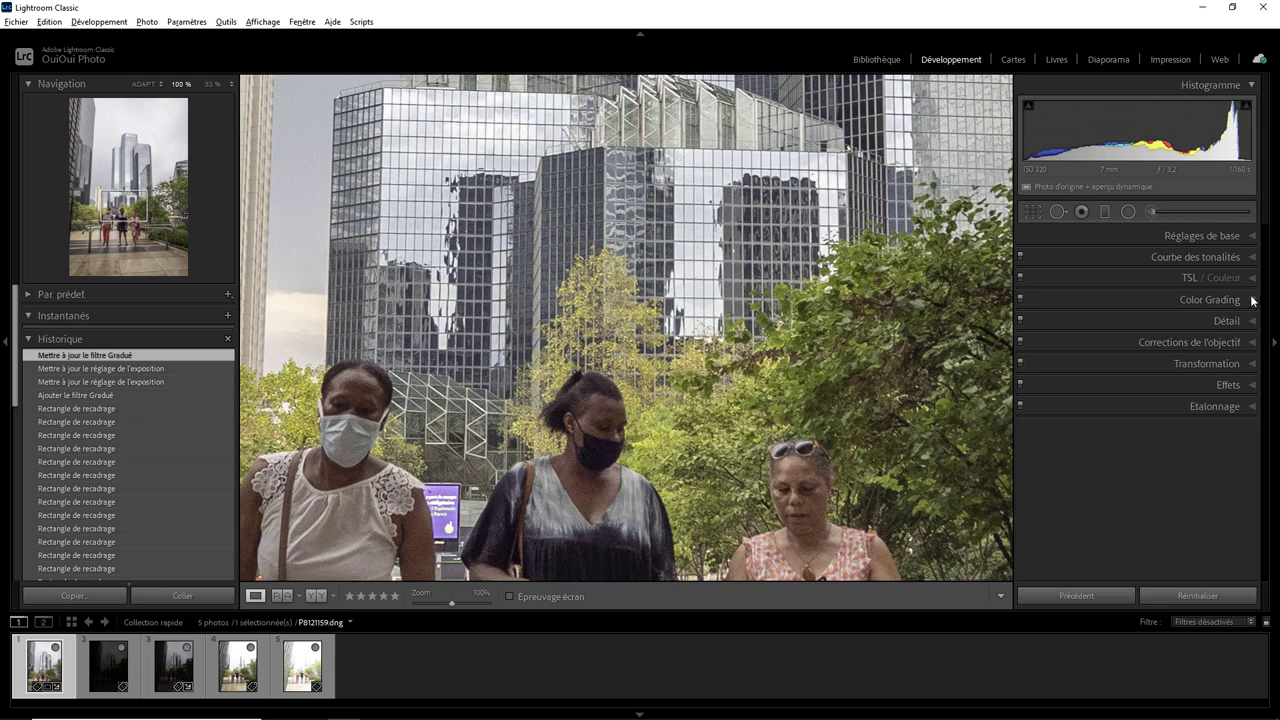
click(1248, 321)
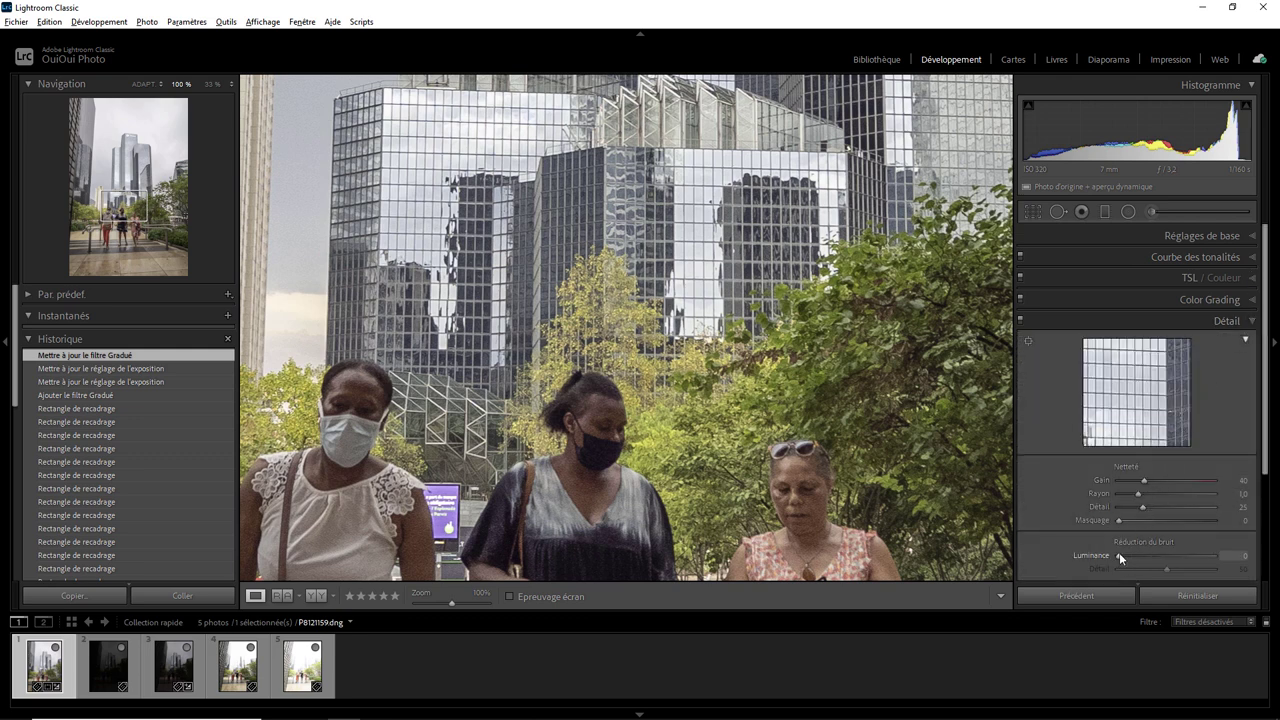
drag(1119, 555, 1149, 556)
drag(1149, 556, 1137, 556)
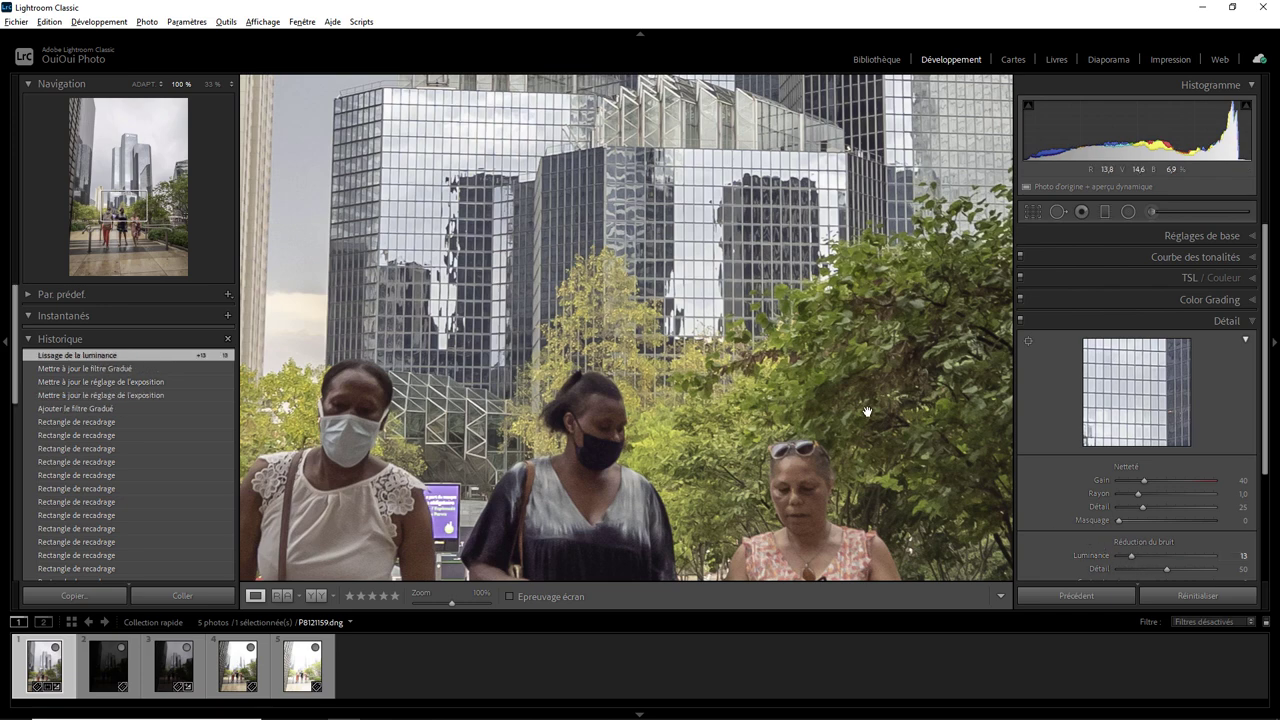
Step: Check the noise on the towers at 100%, then return to the fitted view
key(z)
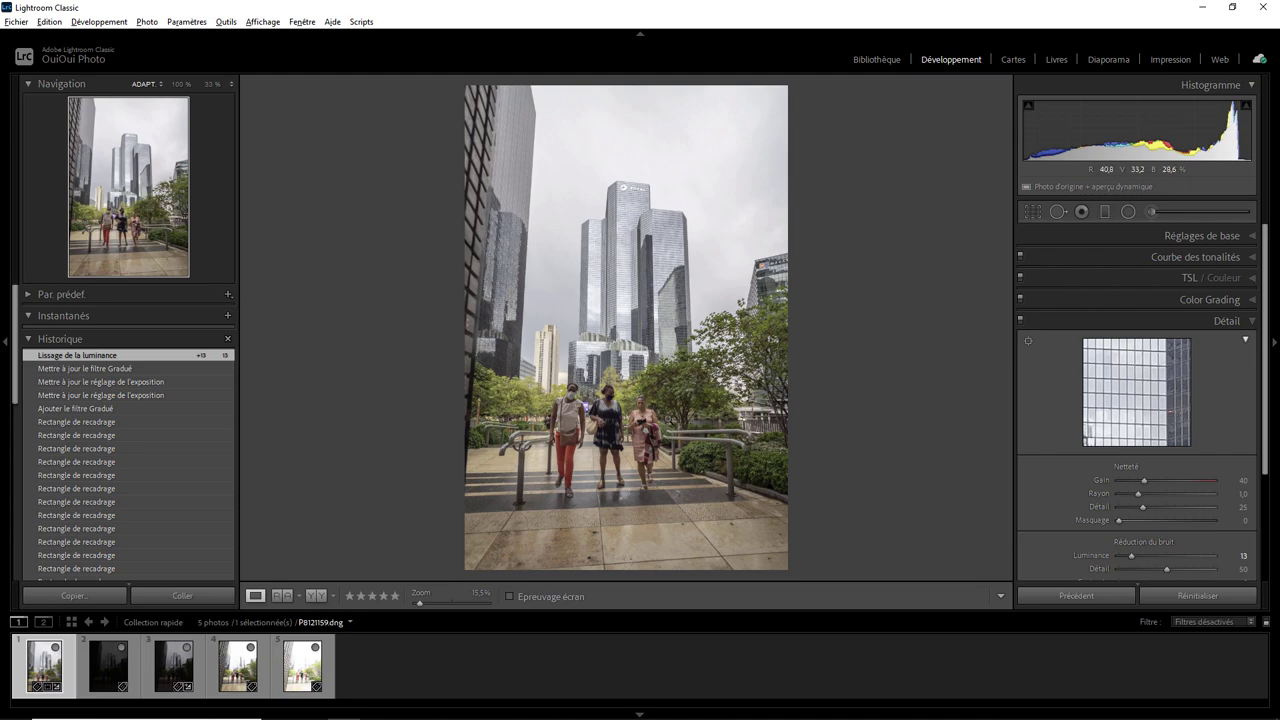
click(650, 300)
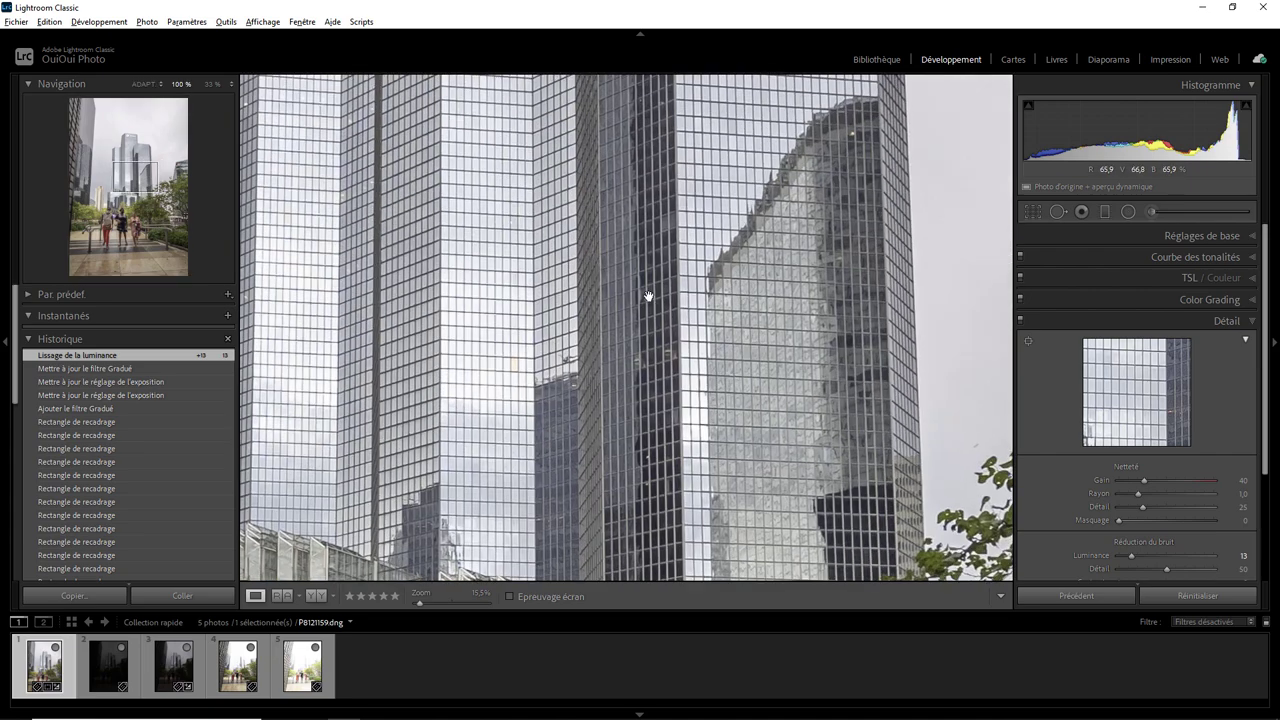
click(566, 377)
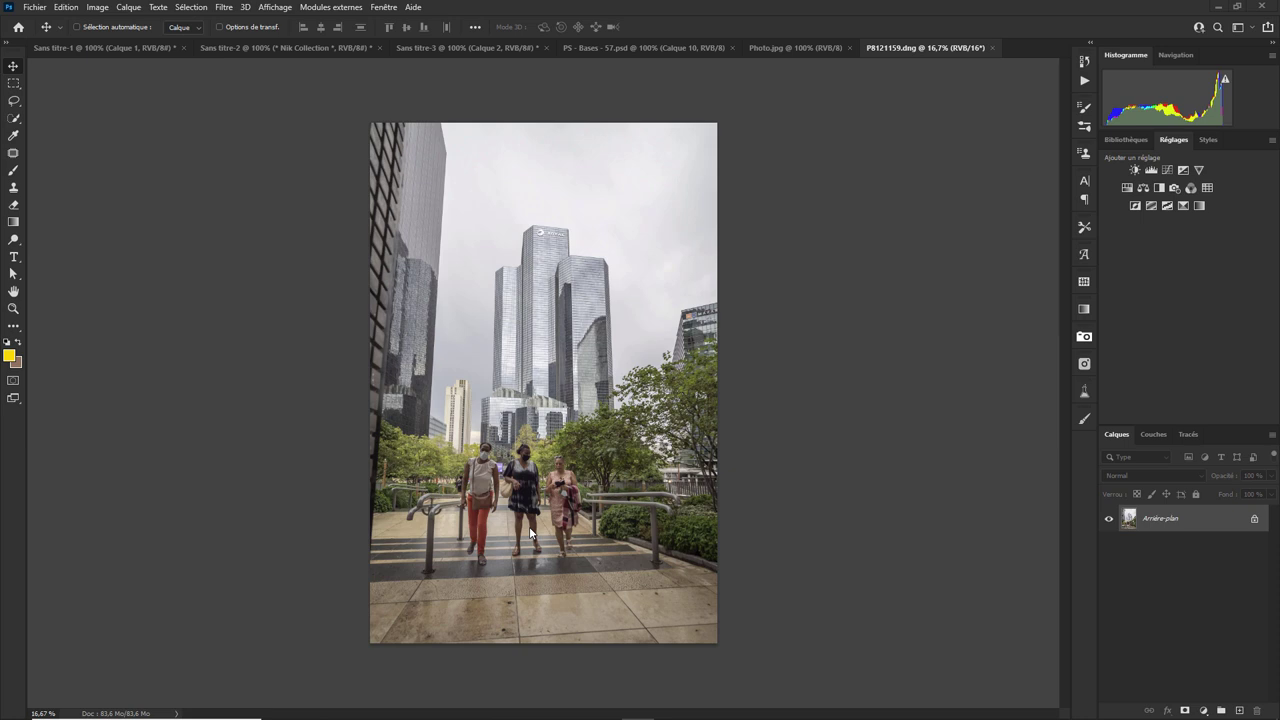
Step: Launch Sky Replacement from the Edit menu and bring up the sky preset picker
click(102, 10)
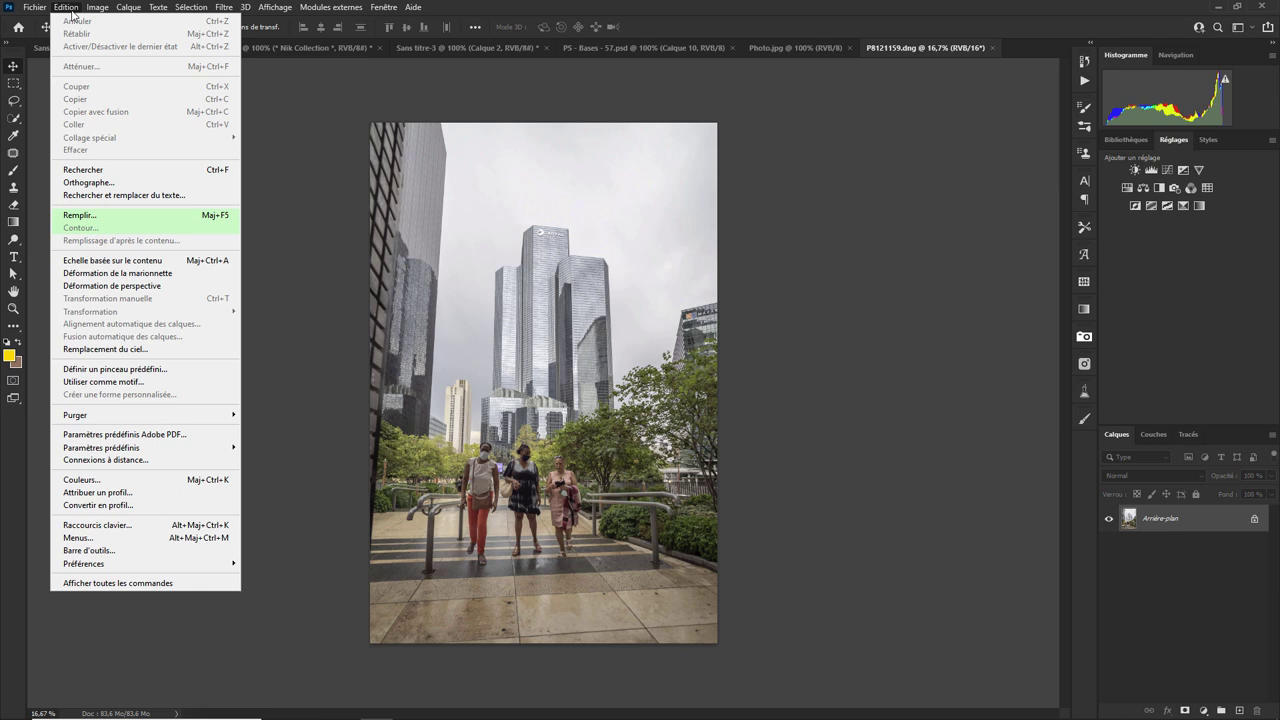
click(137, 349)
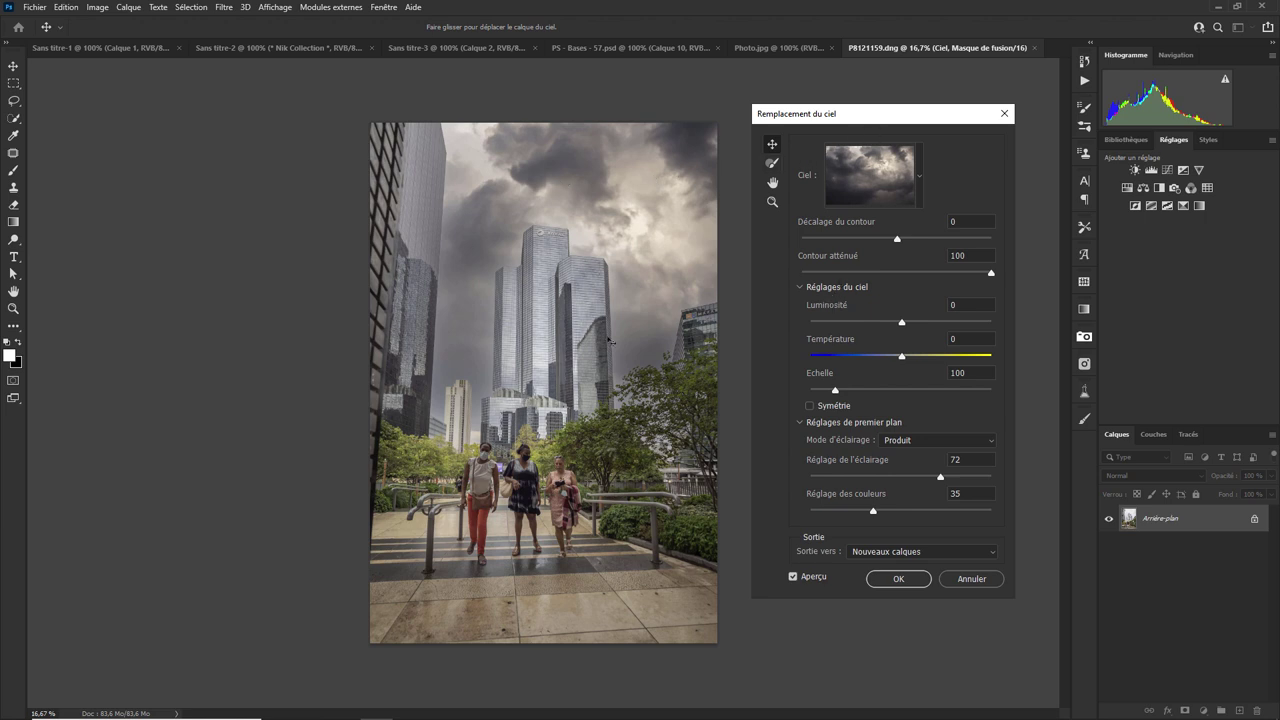
click(920, 178)
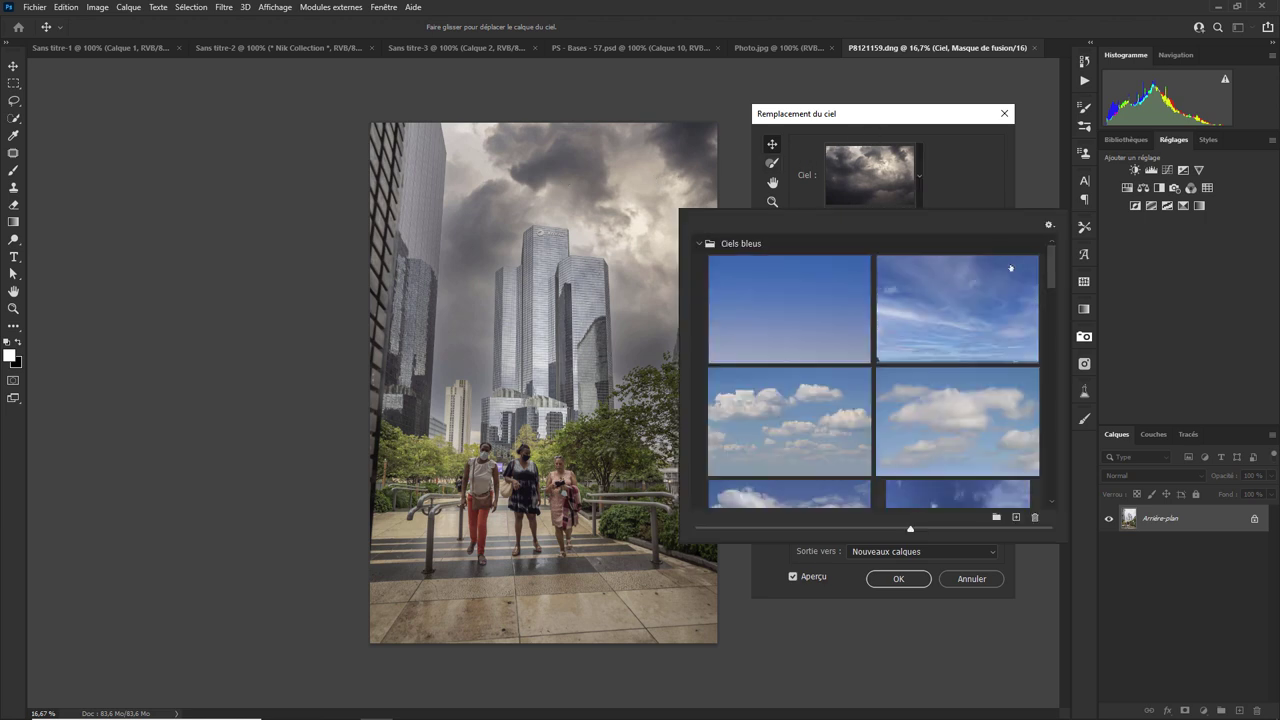
Step: Choose the grey overcast preset from the Spectaculaire section and close the sky picker
mouse_move(1051, 280)
mouse_down()
mouse_move(1053, 482)
mouse_move(1054, 420)
mouse_up()
click(949, 352)
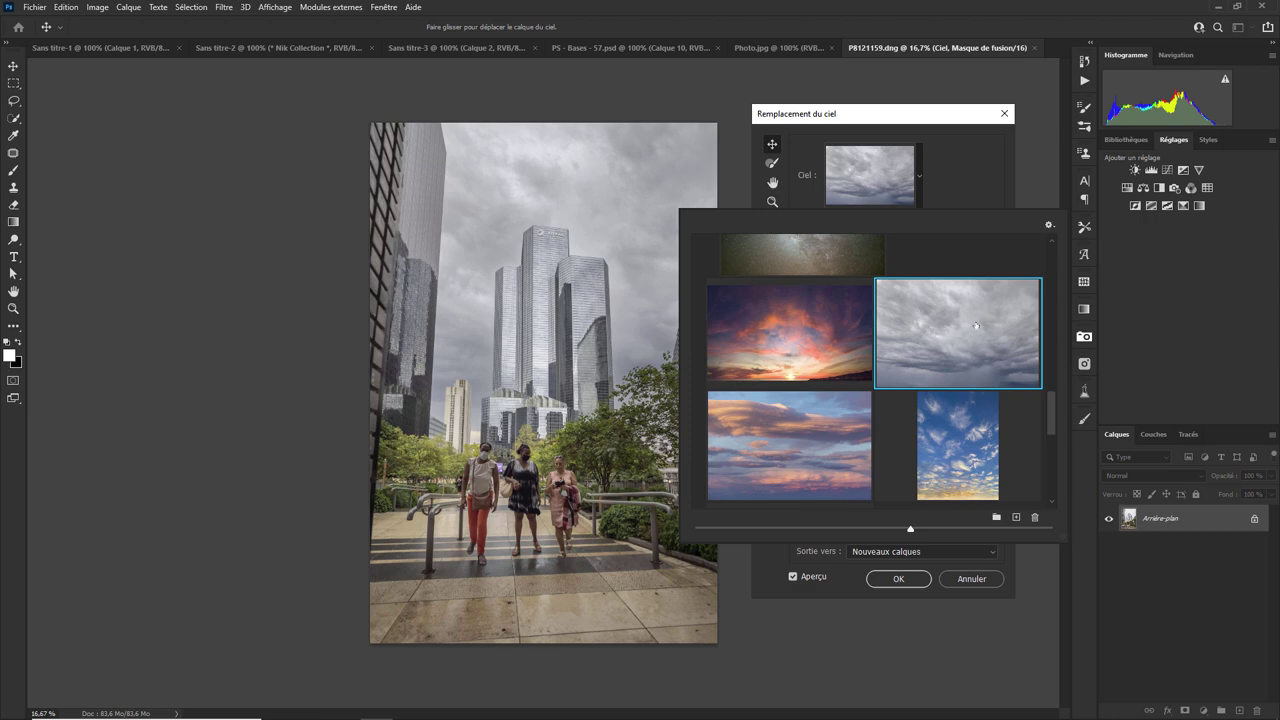
double_click(975, 326)
click(1219, 470)
click(977, 190)
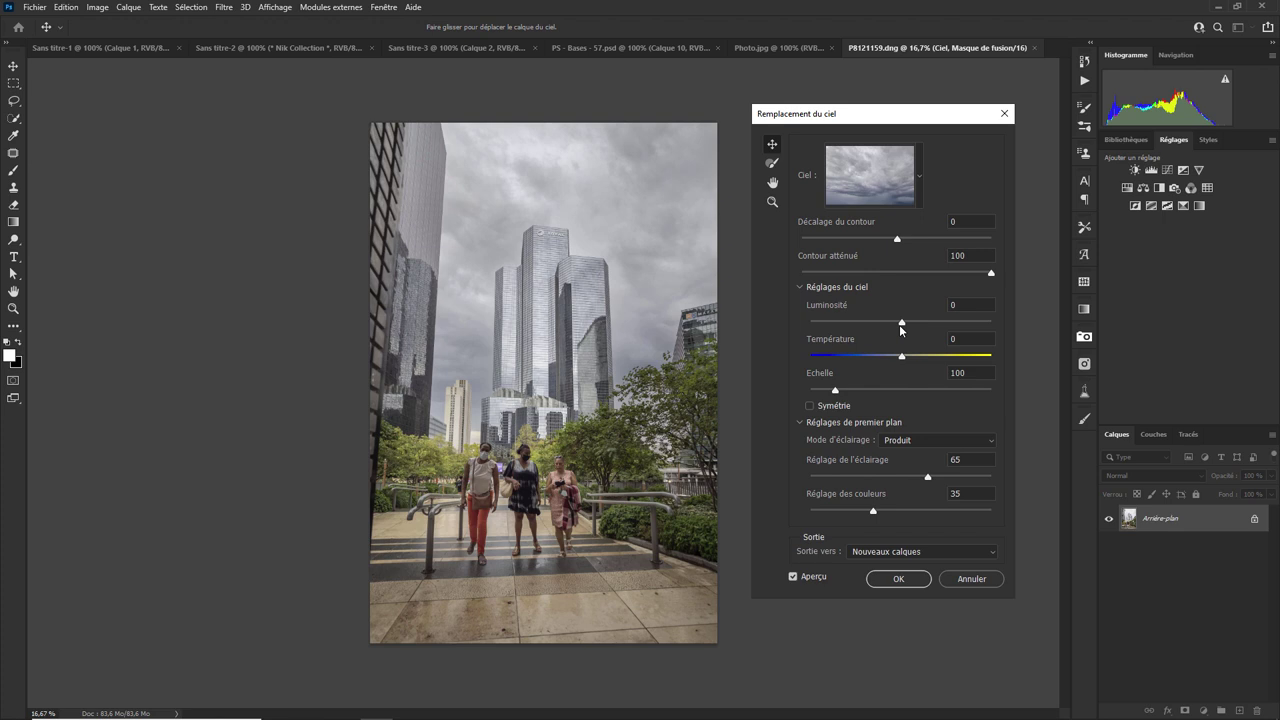
Step: Shift the new sky slightly, and set sky brightness to 11 and scale to 117
mouse_move(639, 212)
mouse_down()
mouse_move(632, 222)
mouse_move(632, 201)
mouse_up()
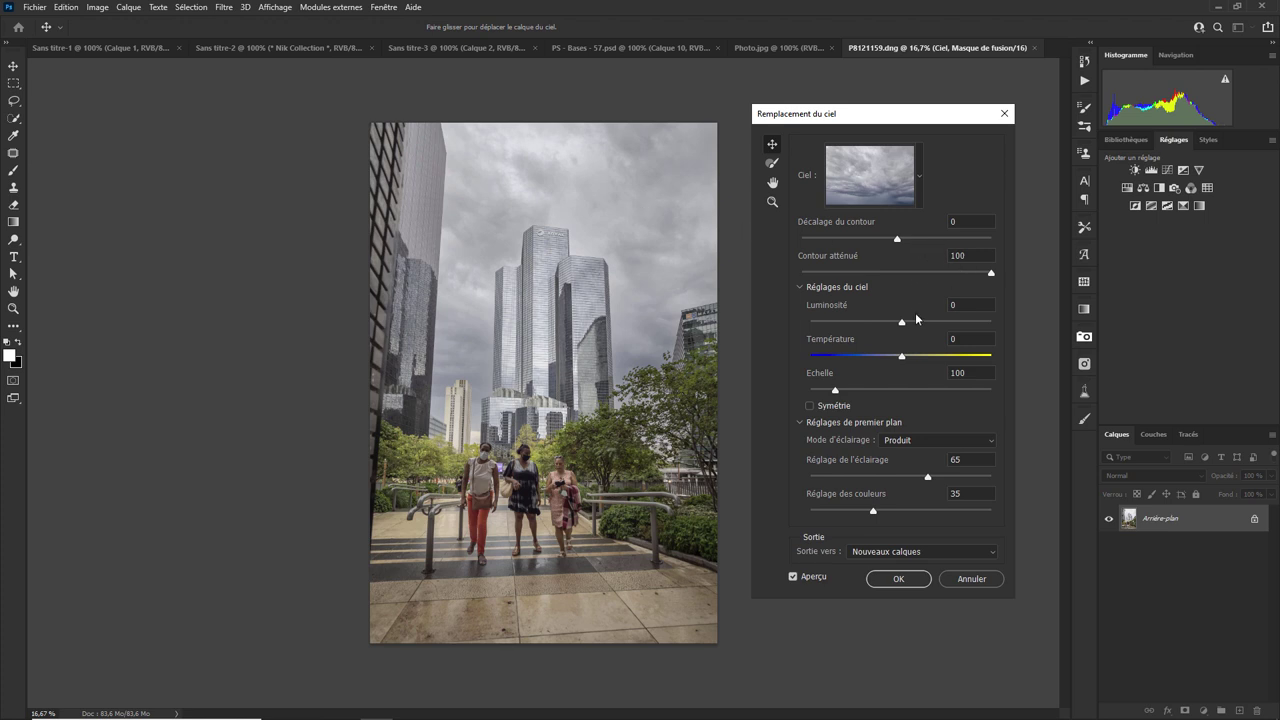
mouse_move(902, 321)
mouse_down()
mouse_move(835, 322)
mouse_move(910, 325)
mouse_up()
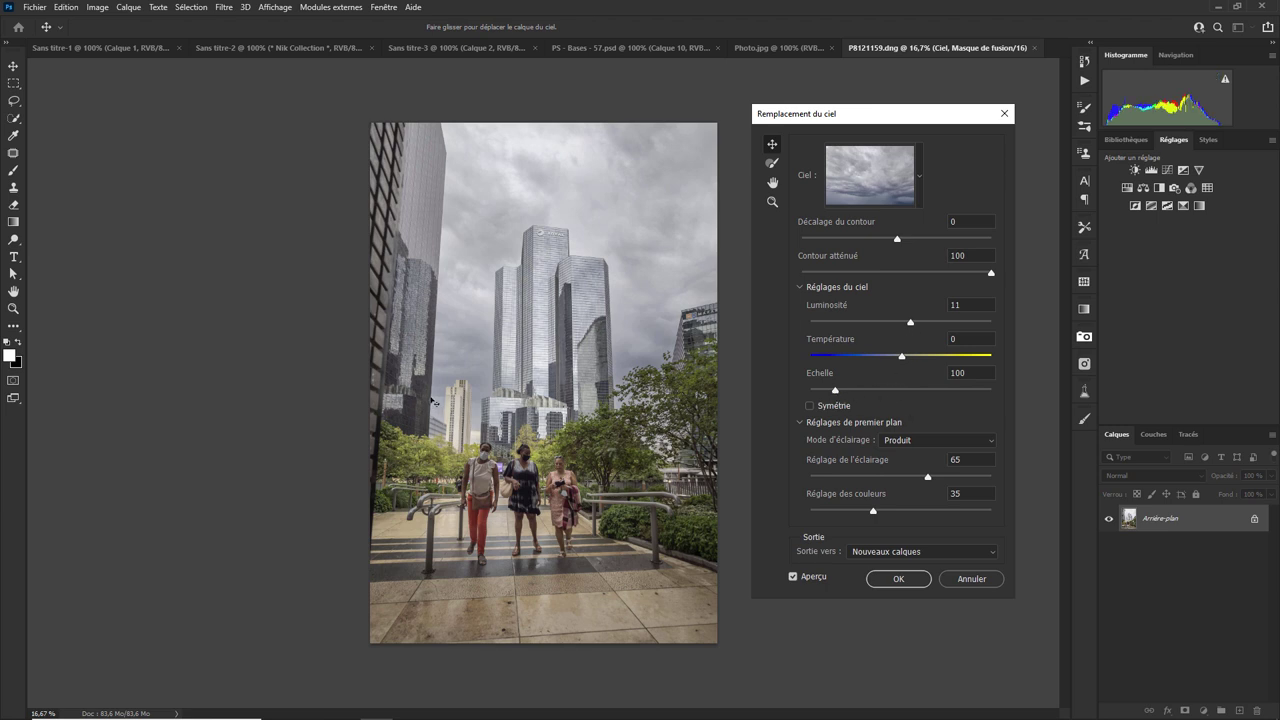
drag(835, 390, 845, 394)
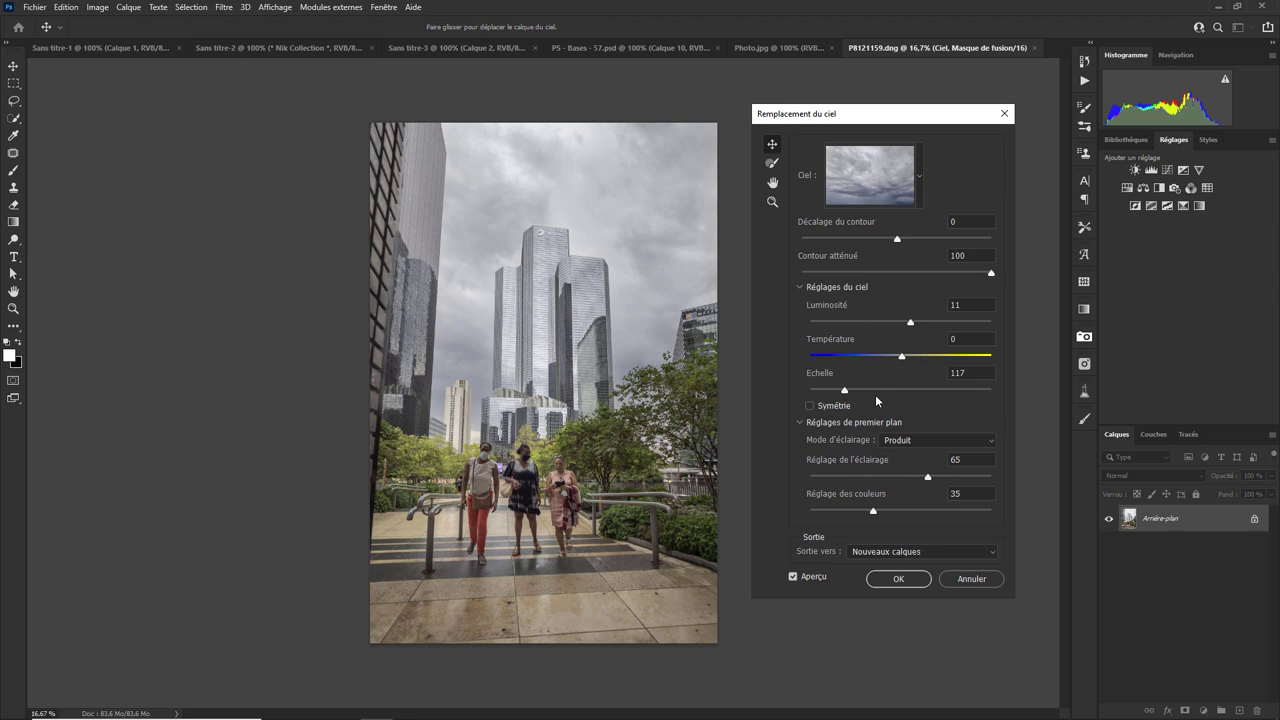
Step: Reduce foreground lighting adjustment to 58 and set sky temperature to -16
click(799, 287)
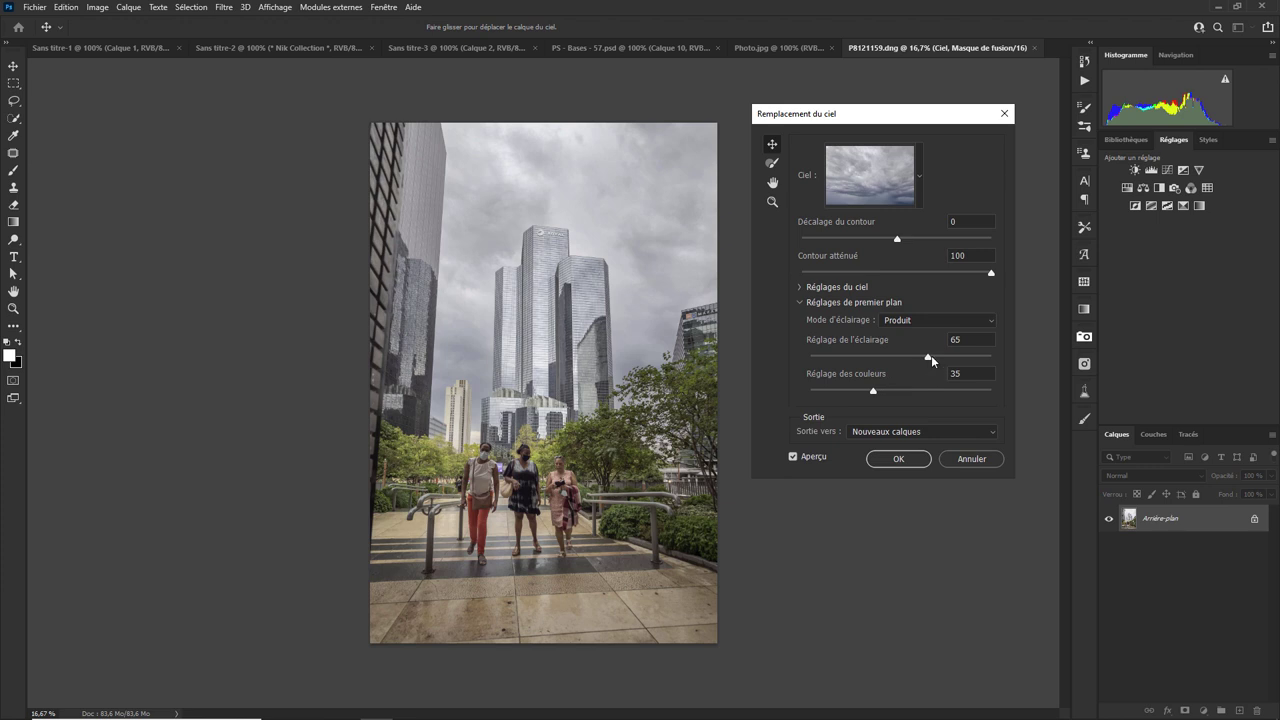
drag(928, 357, 848, 358)
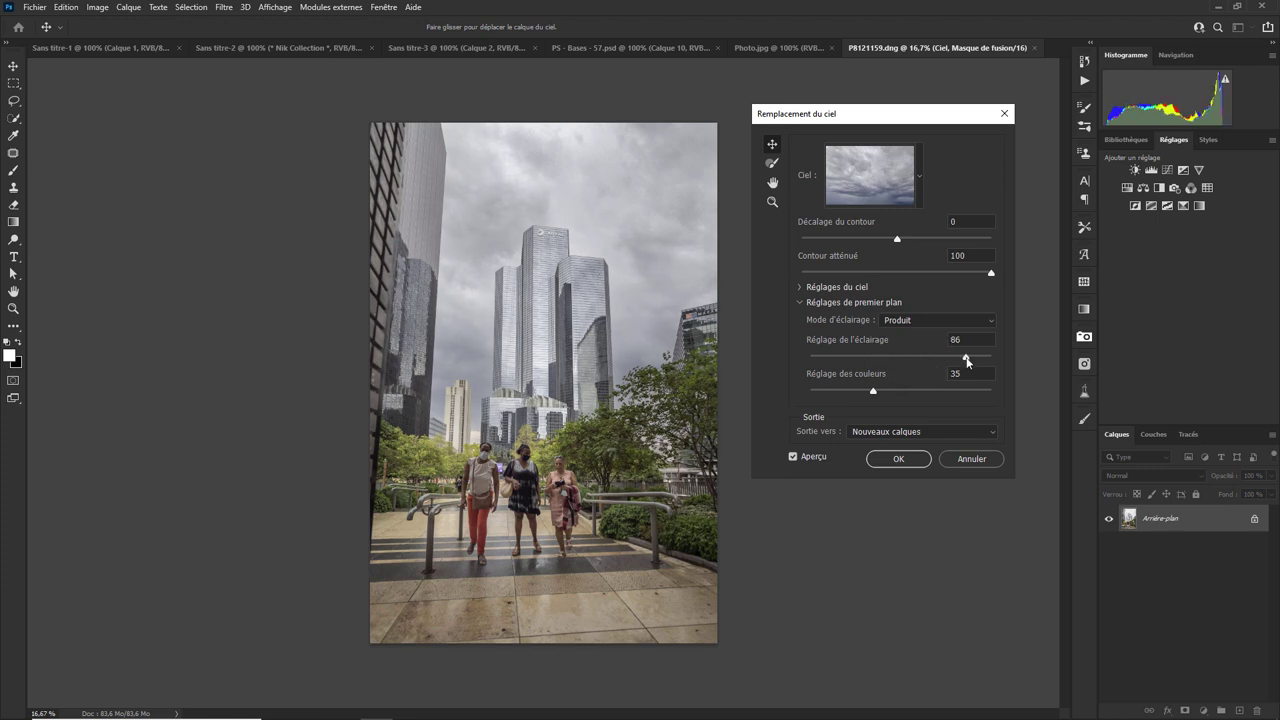
mouse_move(966, 357)
mouse_down()
mouse_move(884, 357)
mouse_move(947, 358)
mouse_up()
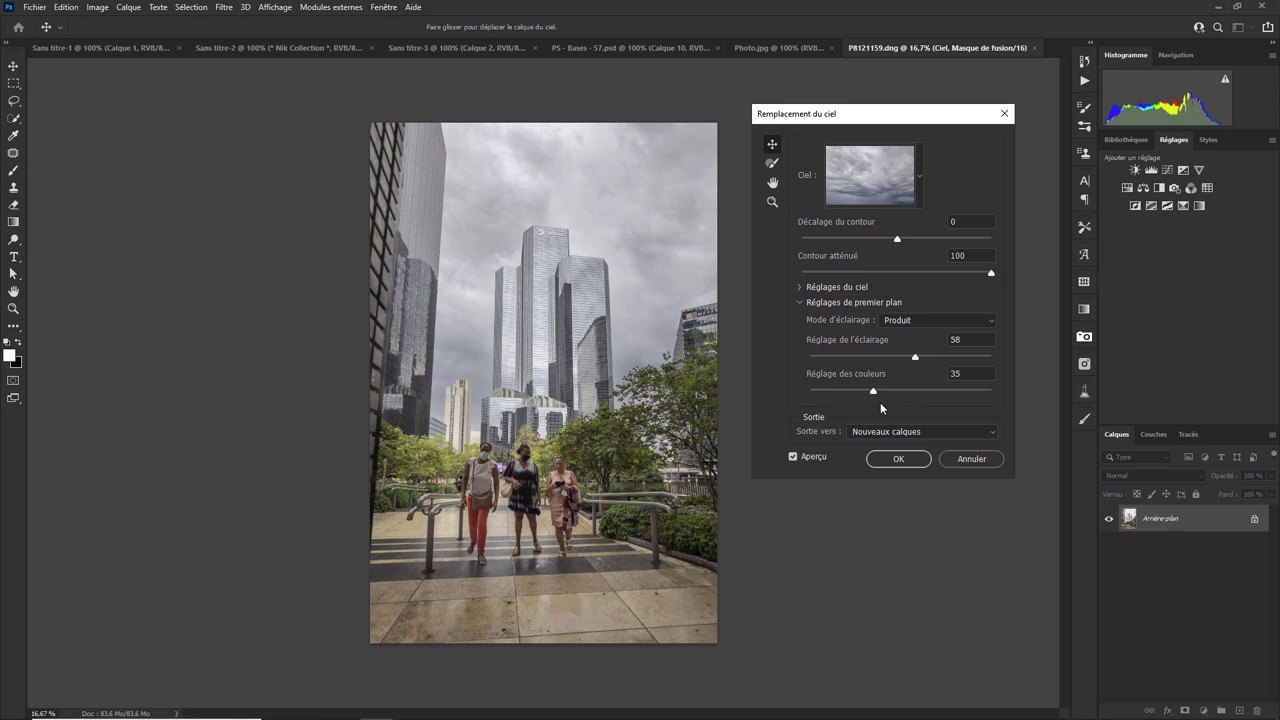
click(801, 288)
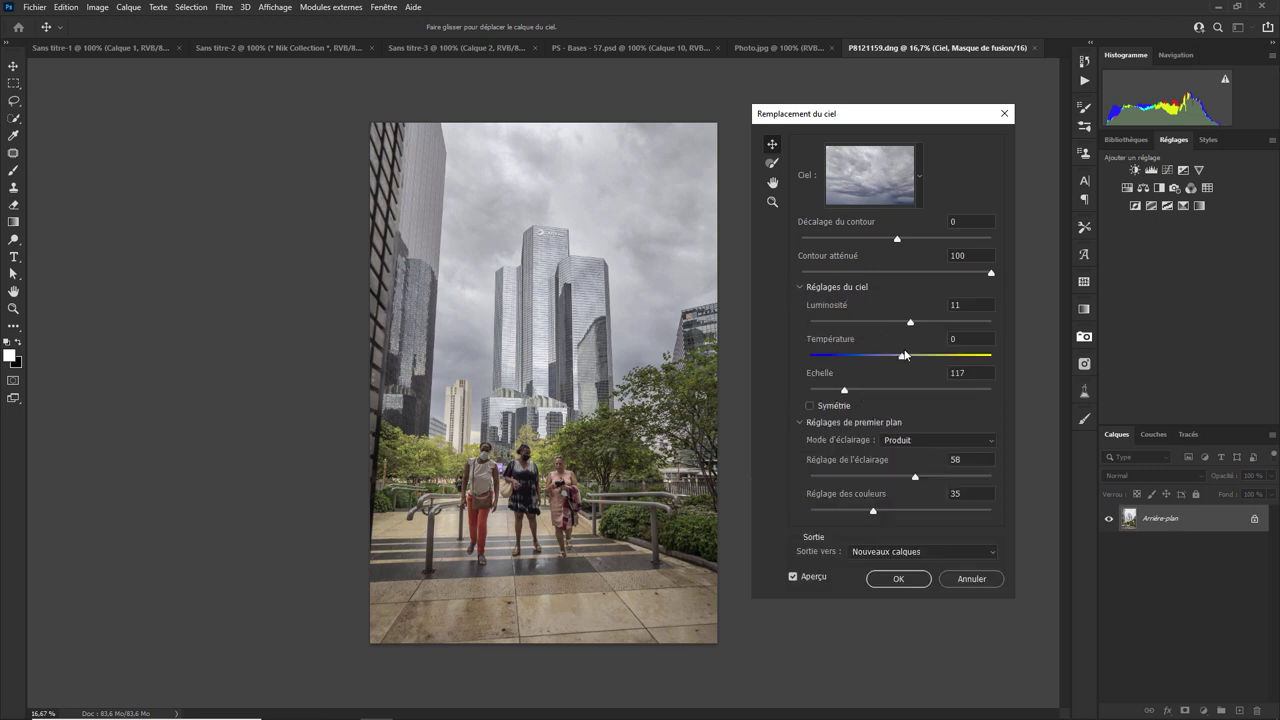
mouse_move(902, 357)
mouse_down()
mouse_move(938, 358)
mouse_move(888, 361)
mouse_up()
Step: Apply the sky replacement, then save and close P8121159 to return it to Lightroom
click(900, 578)
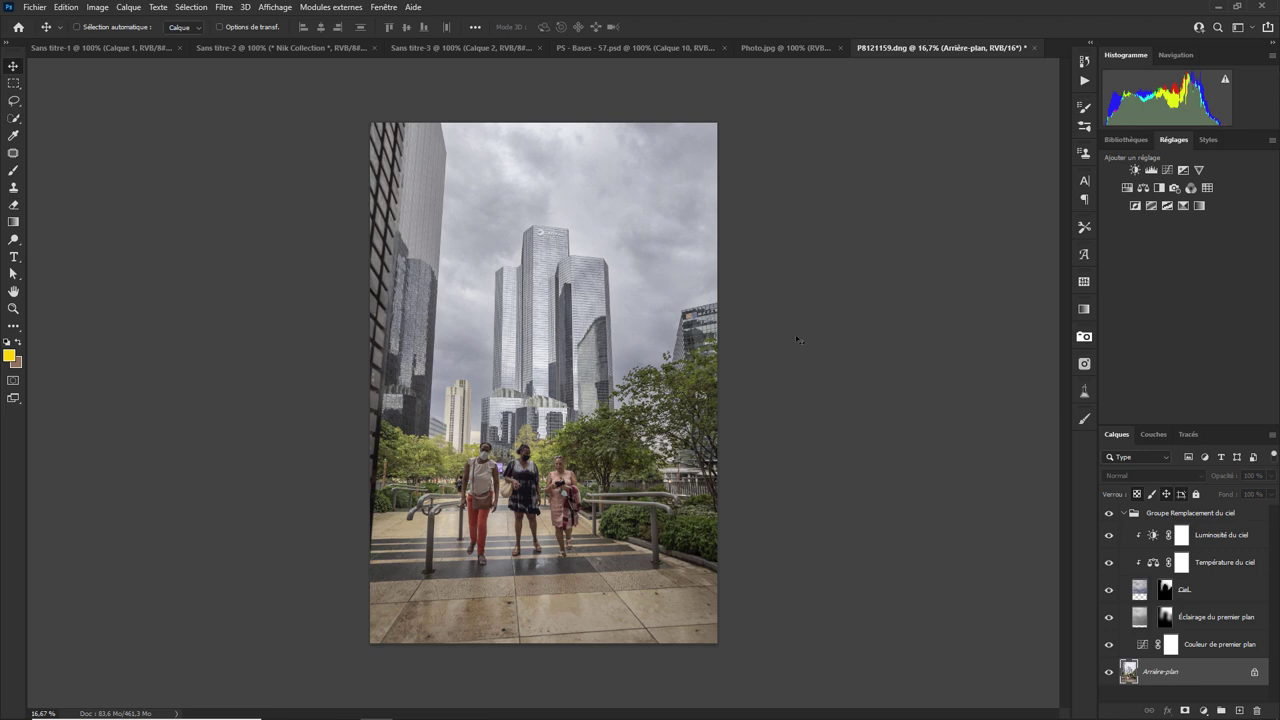
click(1035, 50)
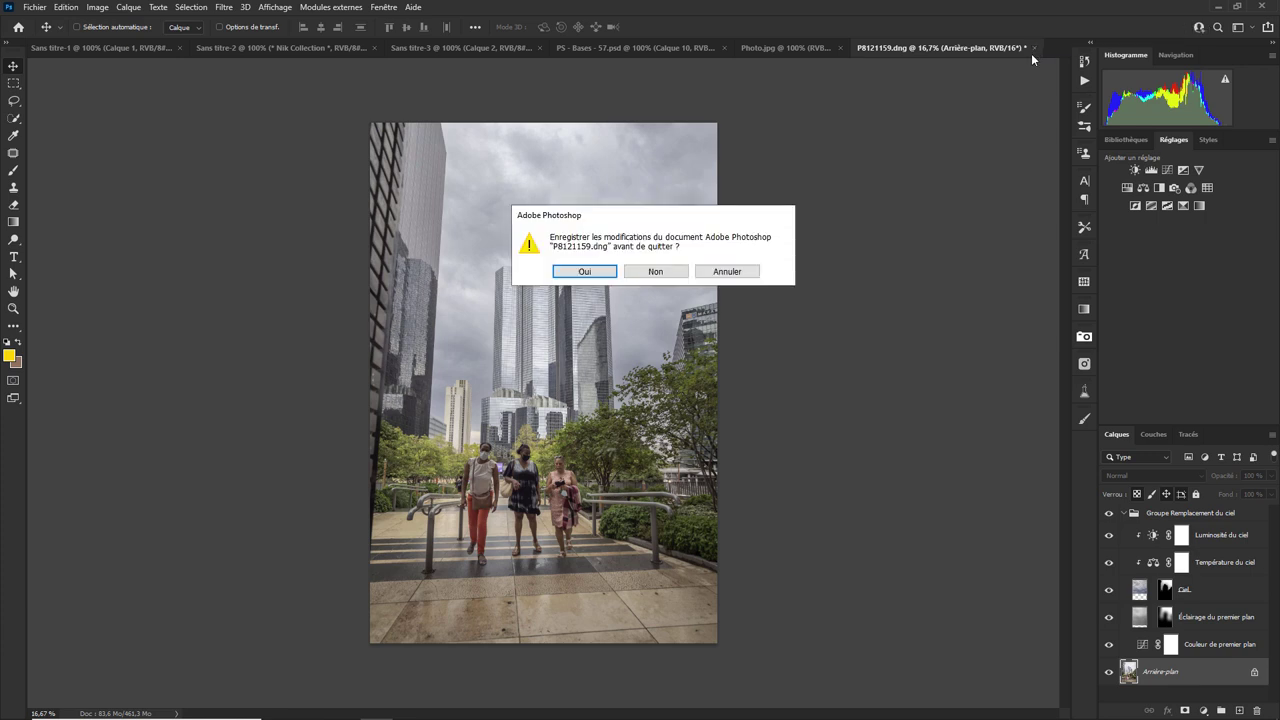
click(586, 272)
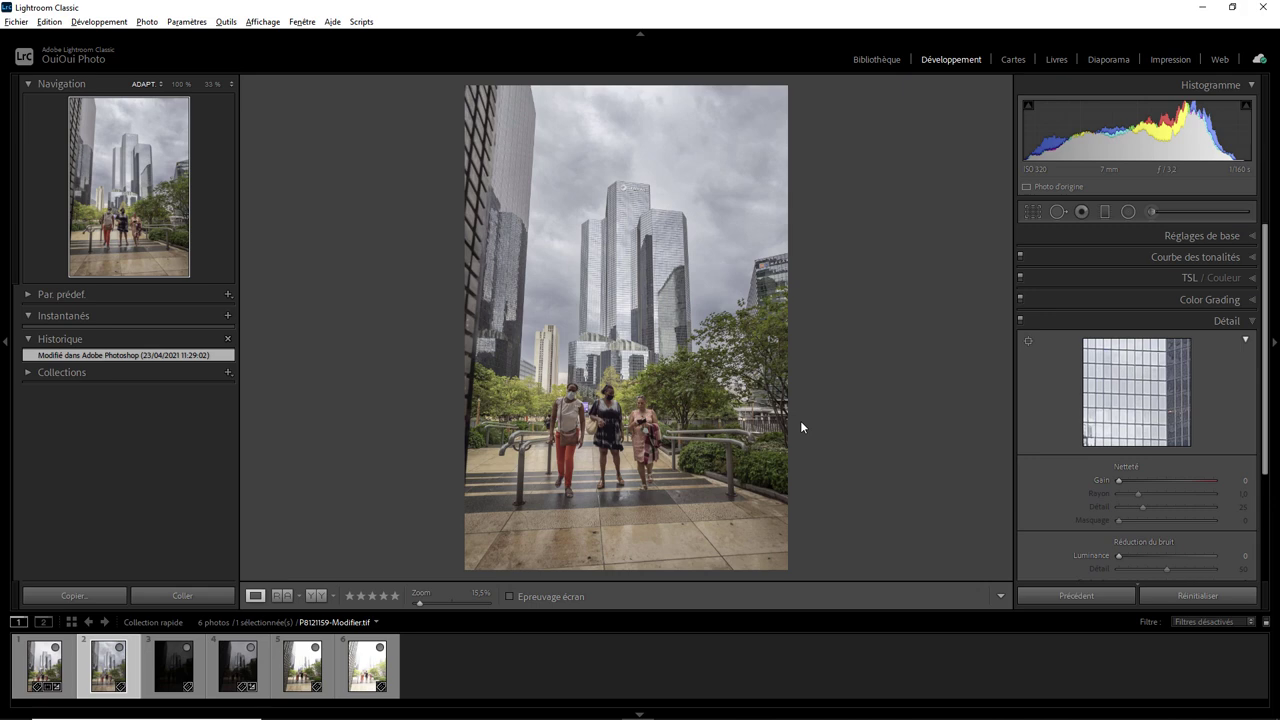
Step: Raise green luminance to +29 in the HSL / Color panel
click(1251, 321)
click(1252, 279)
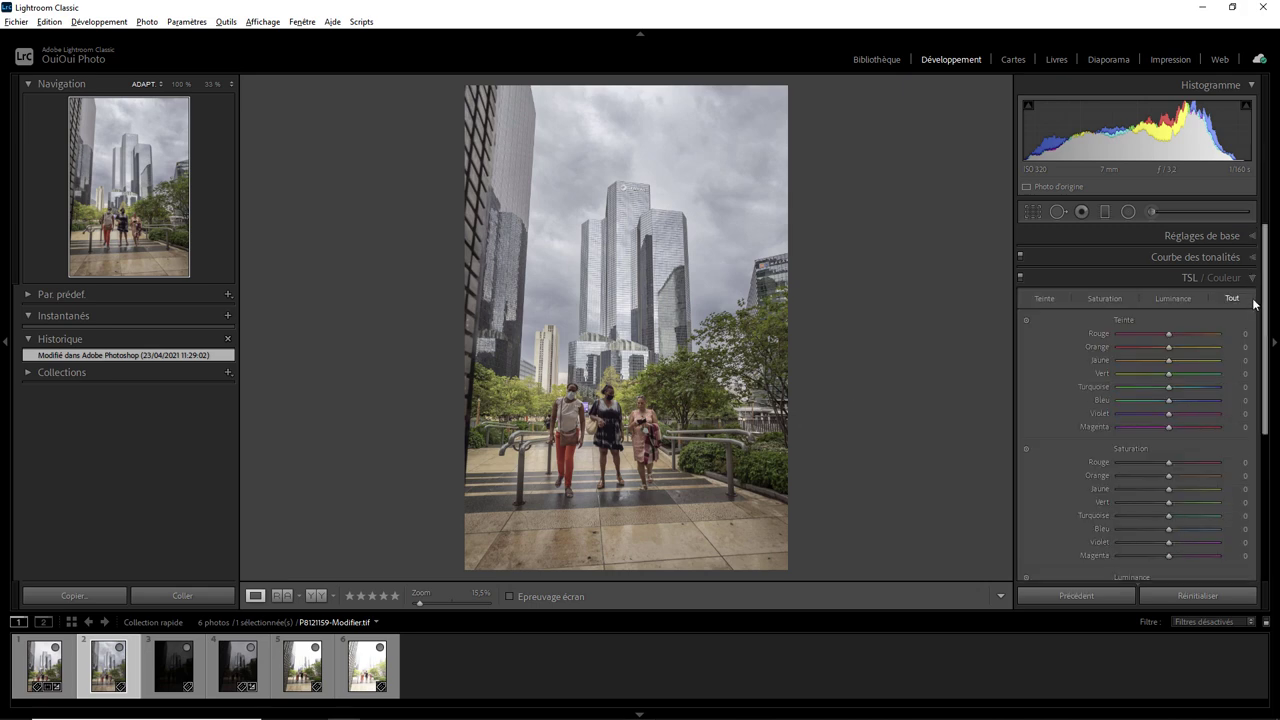
scroll(1180, 410, down, 2)
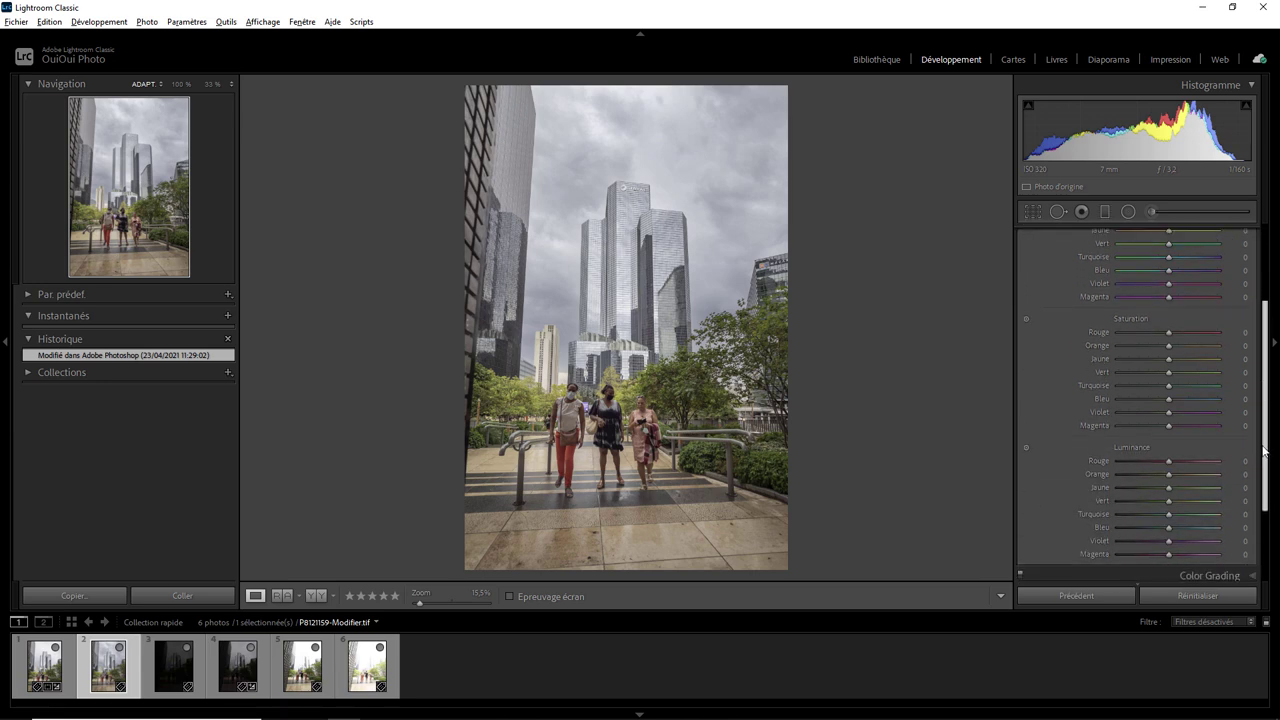
scroll(1180, 420, down, 3)
drag(1168, 447, 1186, 447)
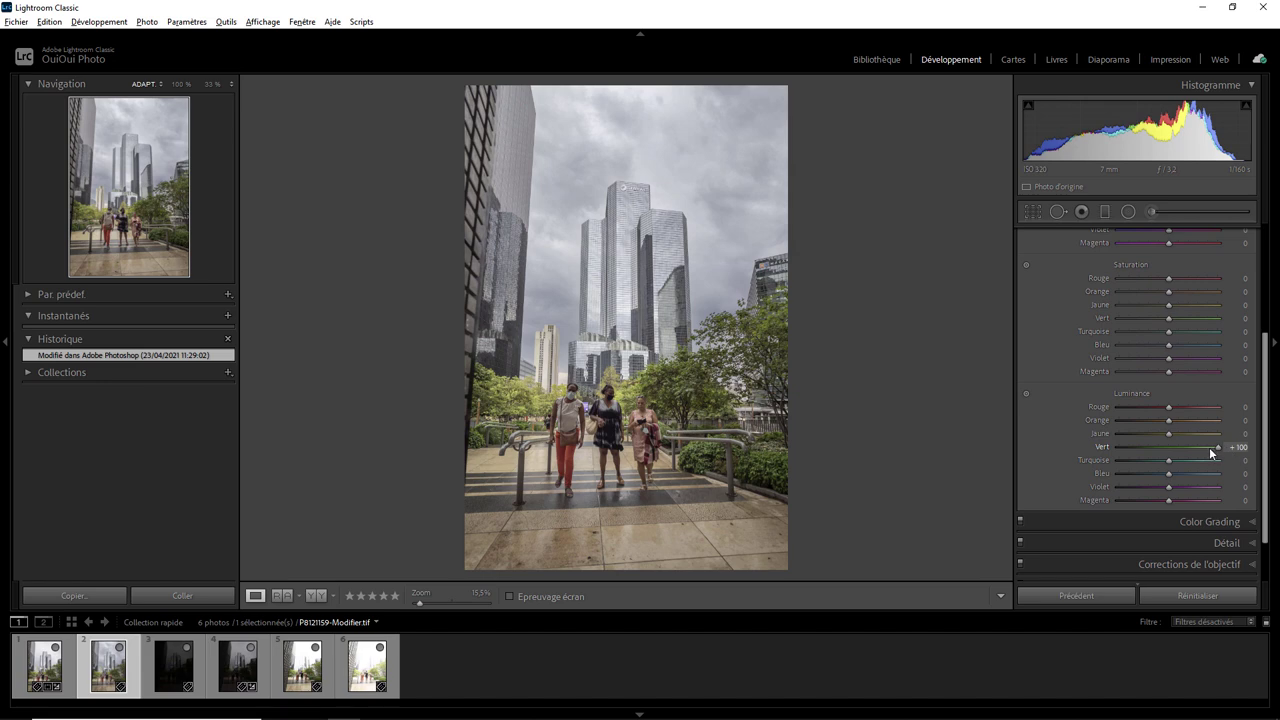
mouse_move(1186, 447)
mouse_down()
mouse_move(1175, 452)
mouse_move(1203, 458)
mouse_move(1169, 462)
mouse_move(1202, 465)
mouse_move(1184, 461)
mouse_up()
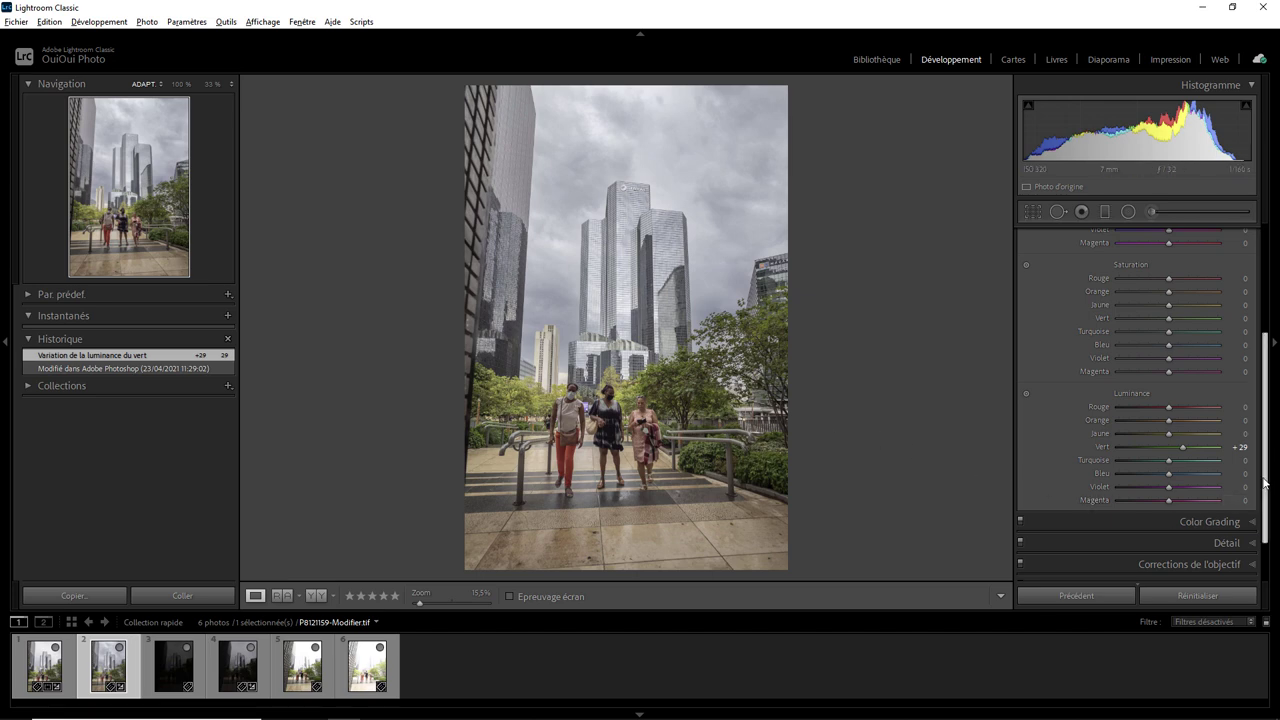
drag(1266, 485, 1270, 543)
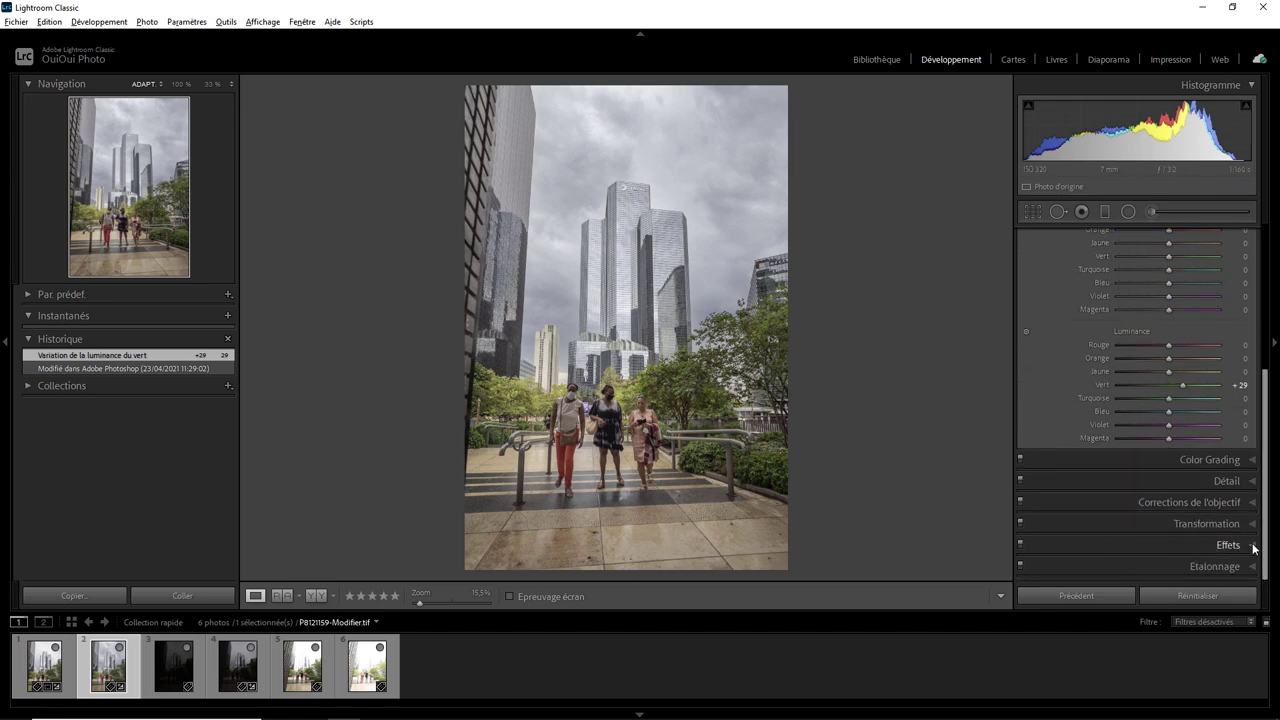
Step: Add a post-crop vignette with amount −8 in the Effects panel
click(1253, 549)
drag(1166, 429, 1163, 429)
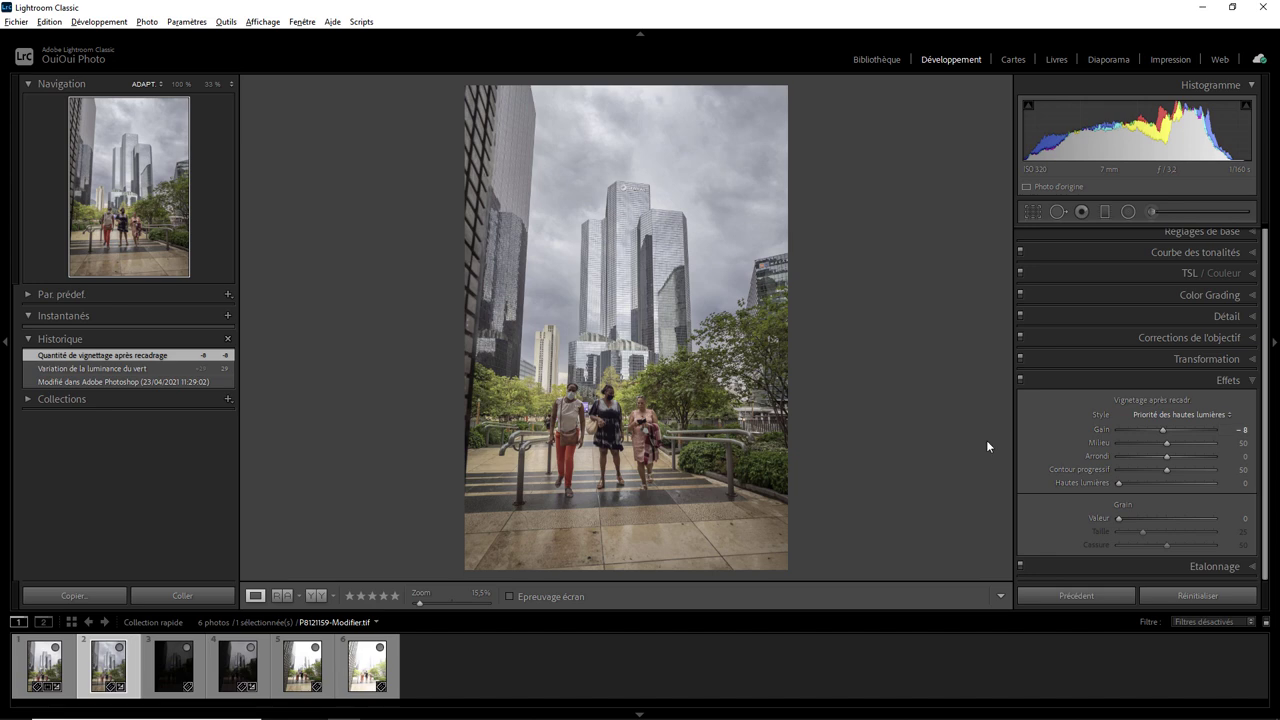